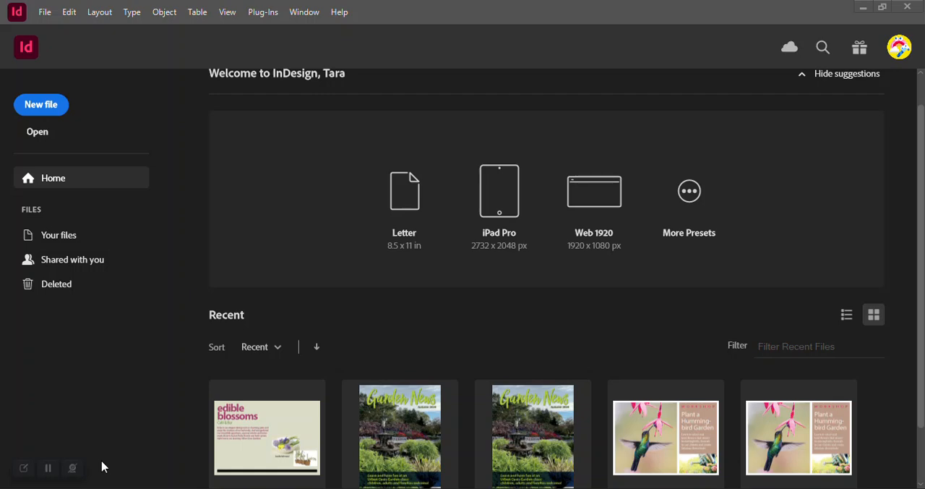
# - Open 02_Start from the Lesson02 folder, updating its modified links, and collapse the Links panel
pyautogui.click(44, 12)
pyautogui.click(80, 36)
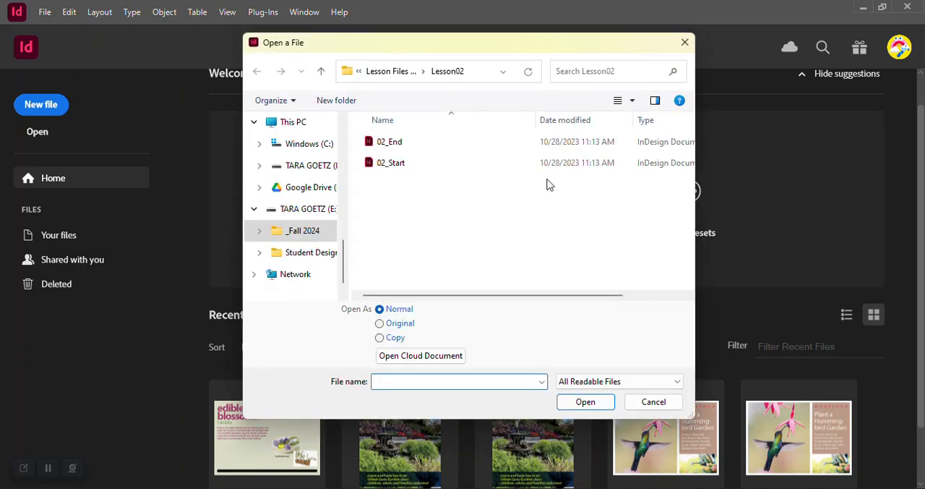
pyautogui.click(392, 164)
pyautogui.click(587, 402)
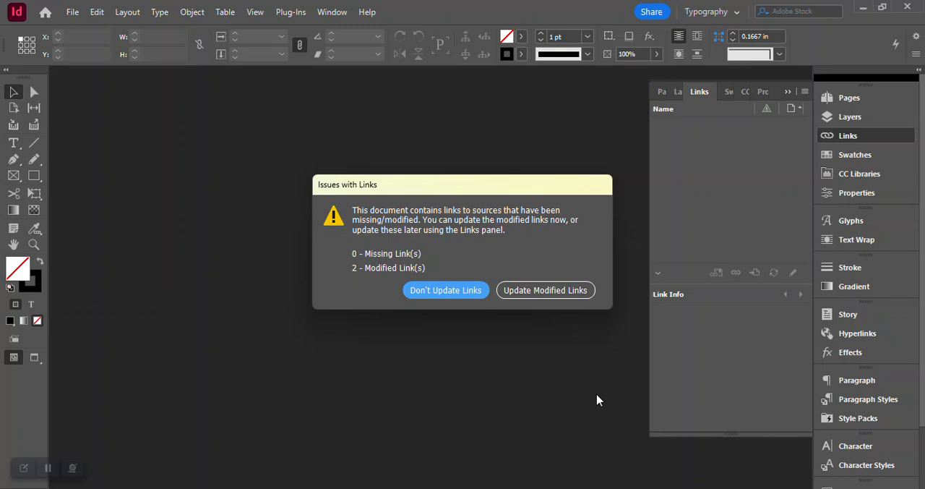
pyautogui.click(543, 292)
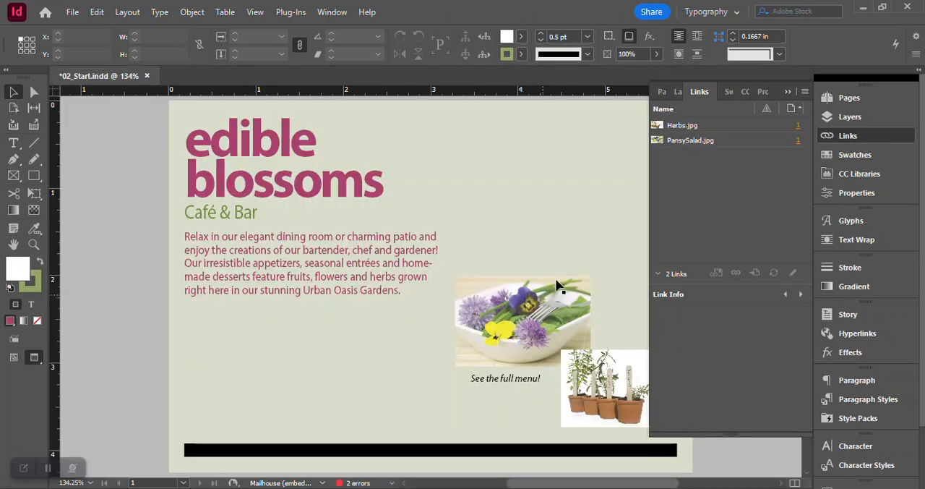
pyautogui.click(849, 136)
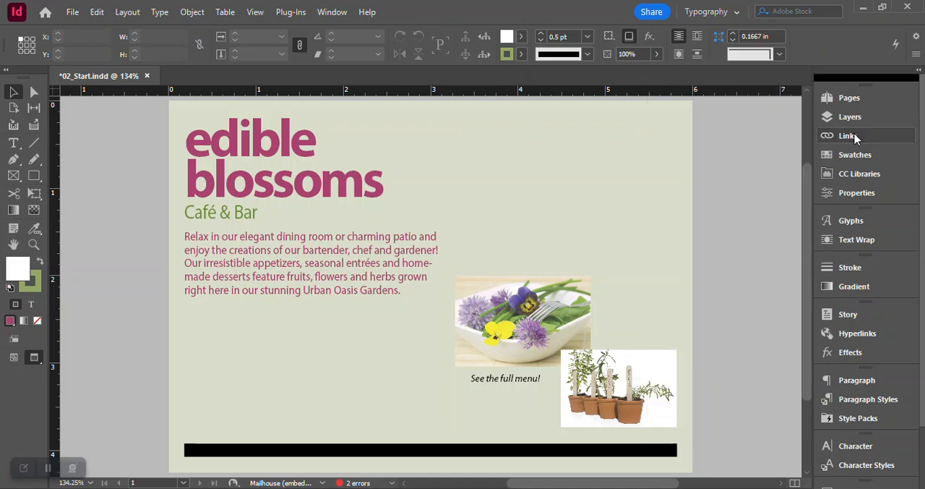
# - Save the document as 02_Postcard in the Lesson02 folder inside My Files
pyautogui.click(73, 12)
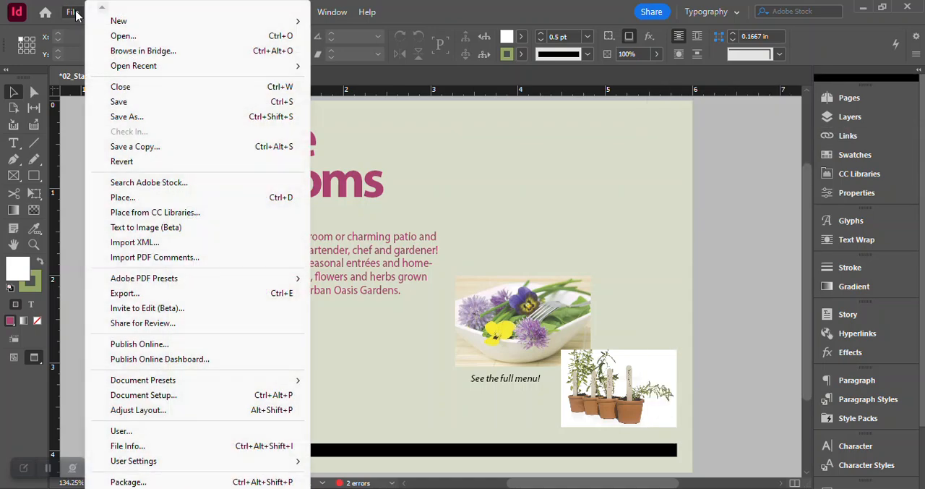
pyautogui.click(135, 102)
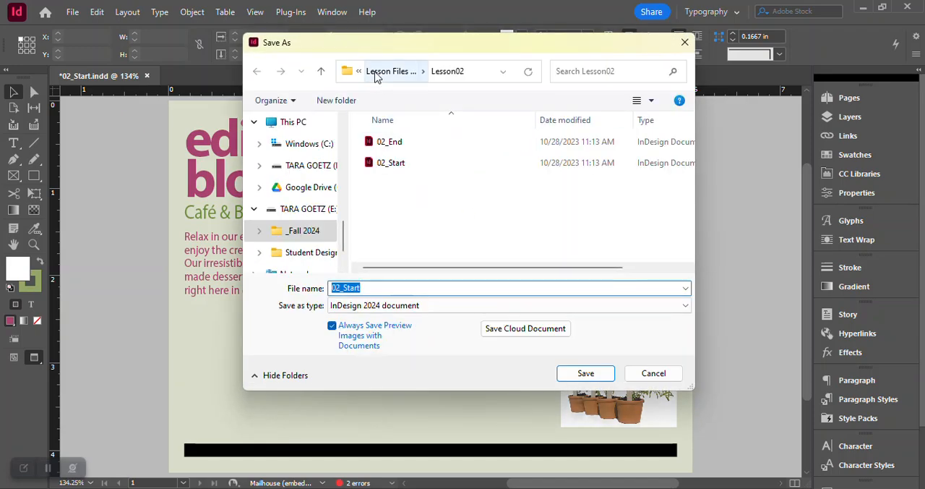
pyautogui.click(375, 75)
pyautogui.click(372, 72)
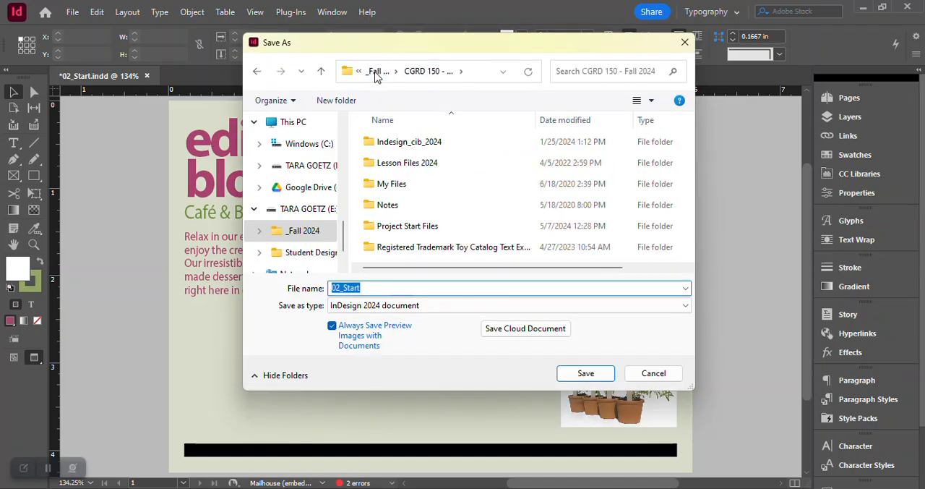
pyautogui.doubleClick(392, 184)
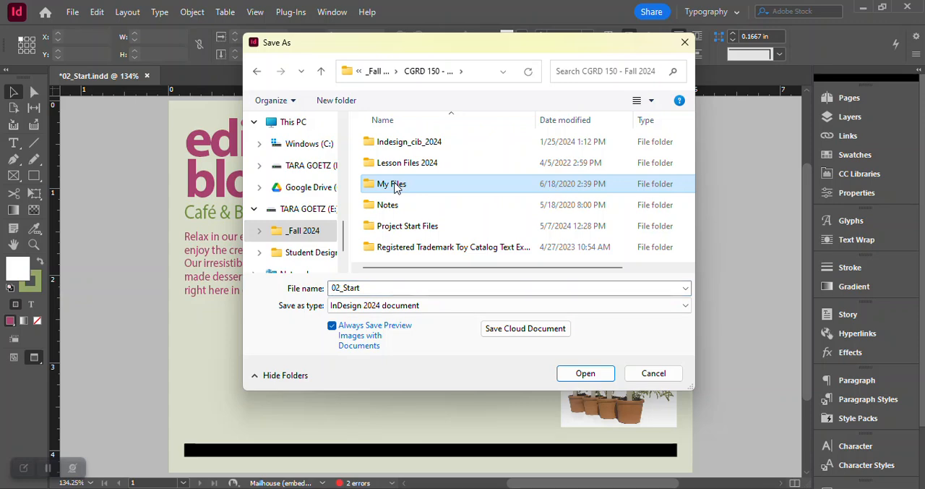
pyautogui.doubleClick(396, 165)
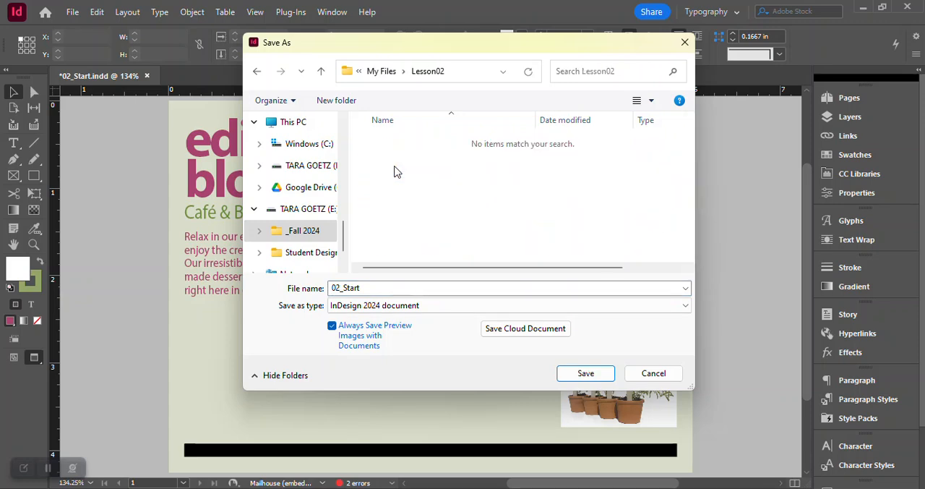
pyautogui.click(344, 287)
pyautogui.moveTo(344, 287); pyautogui.dragTo(361, 288)
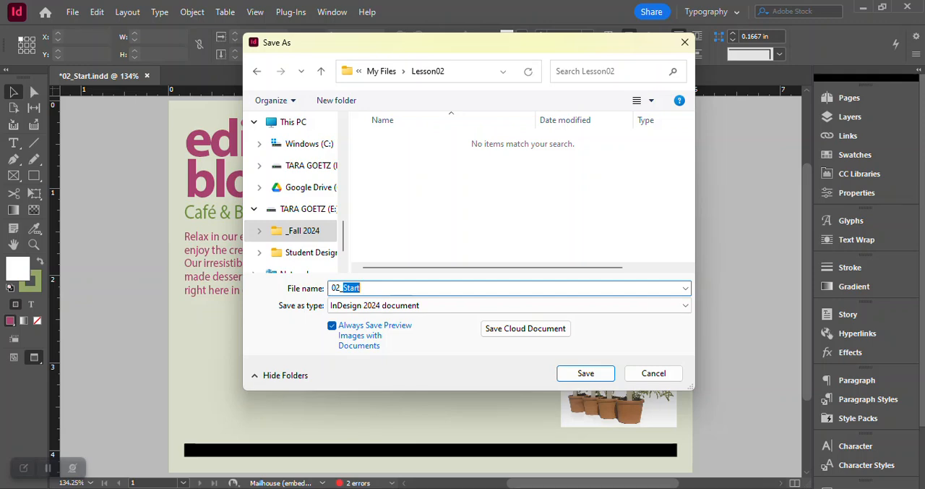
pyautogui.write('Postcard')
pyautogui.click(584, 373)
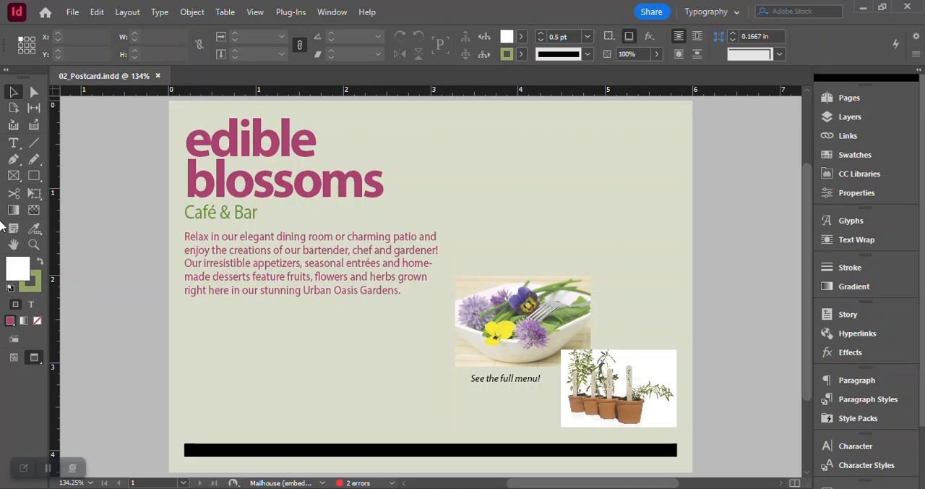
# - View the postcard in Normal, Preview, Bleed and Presentation screen modes, finishing in Normal mode
pyautogui.click(14, 358)
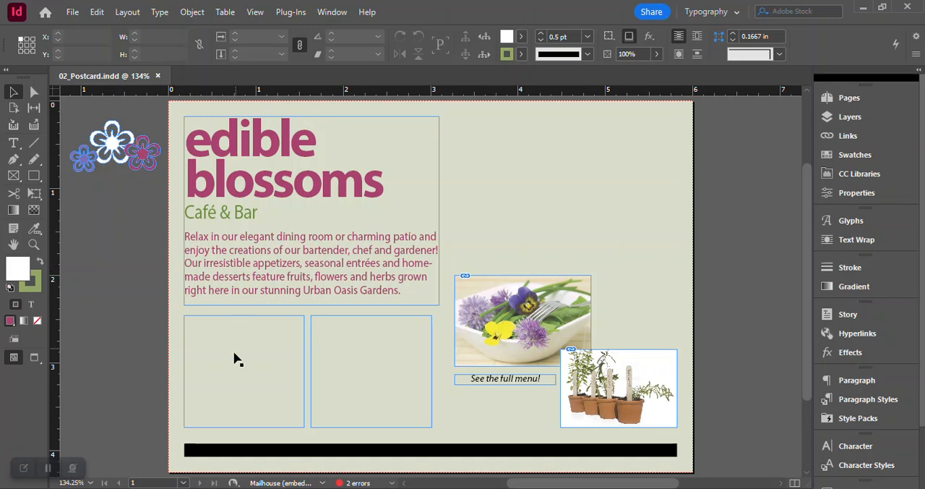
pyautogui.click(37, 356)
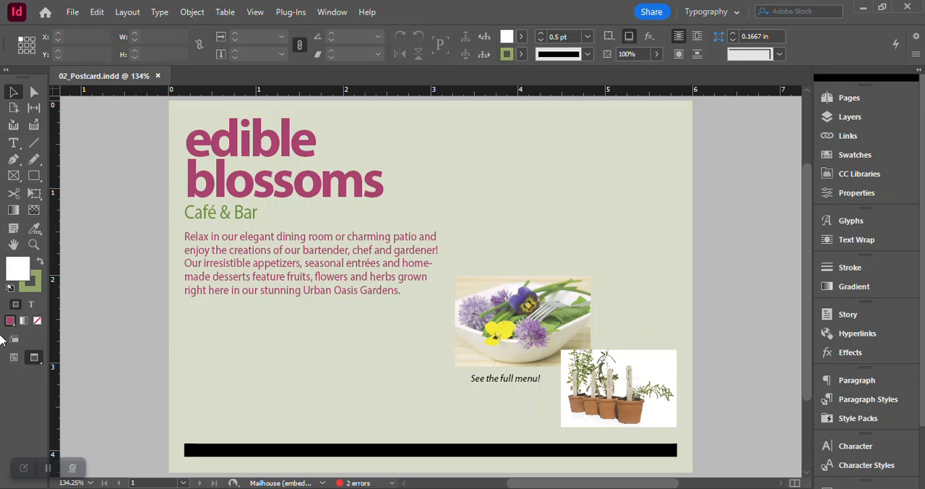
pyautogui.click(42, 359)
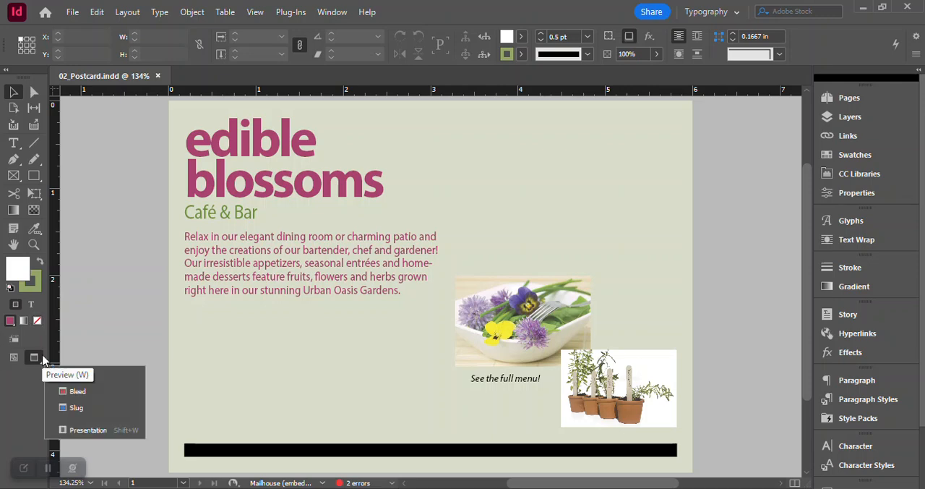
pyautogui.click(63, 396)
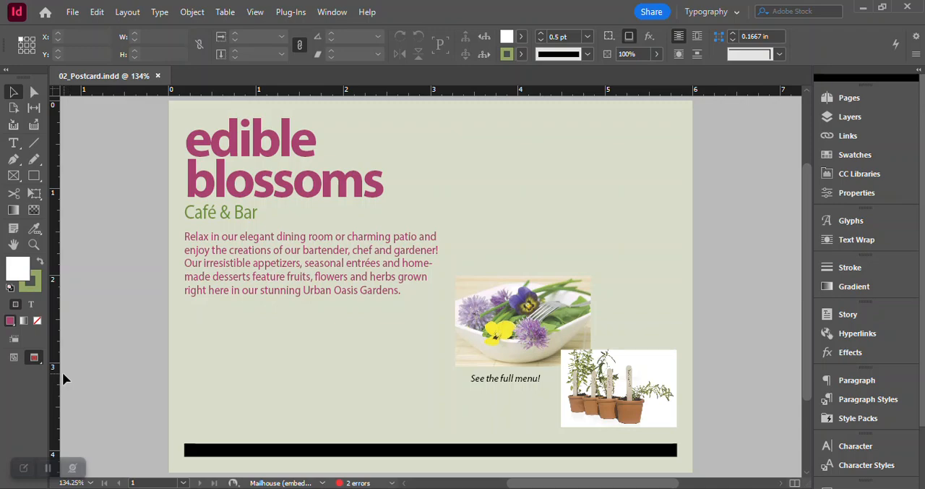
pyautogui.click(34, 358)
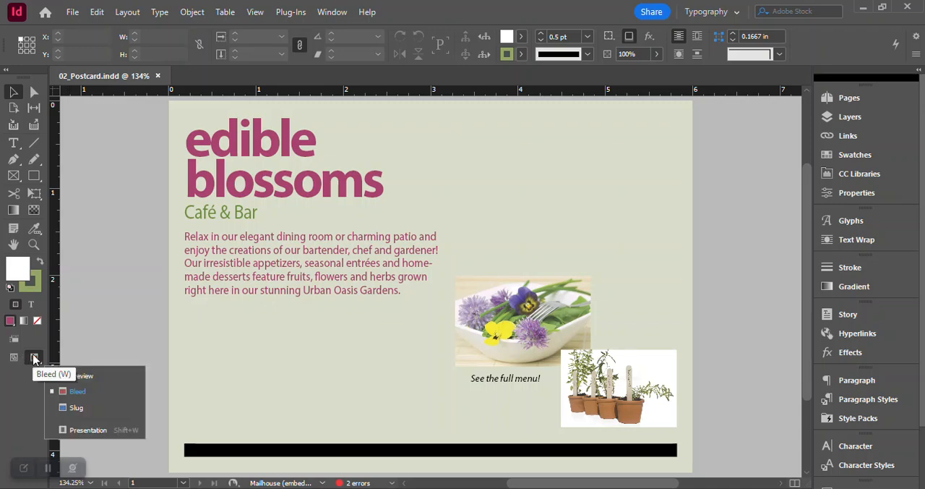
pyautogui.click(80, 429)
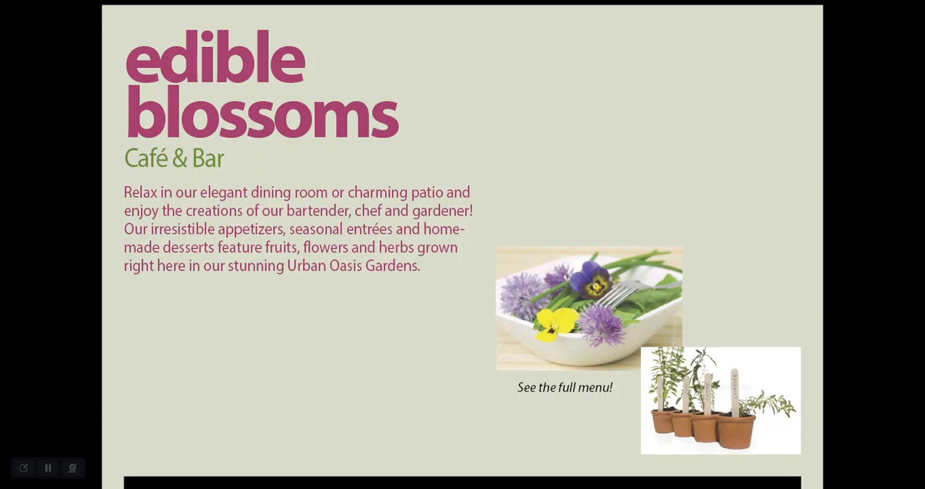
pyautogui.press('Escape')
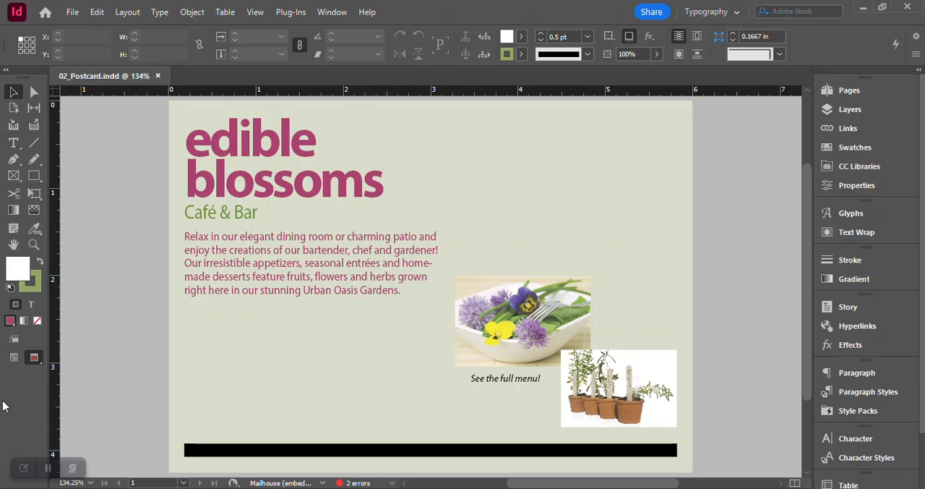
pyautogui.click(16, 362)
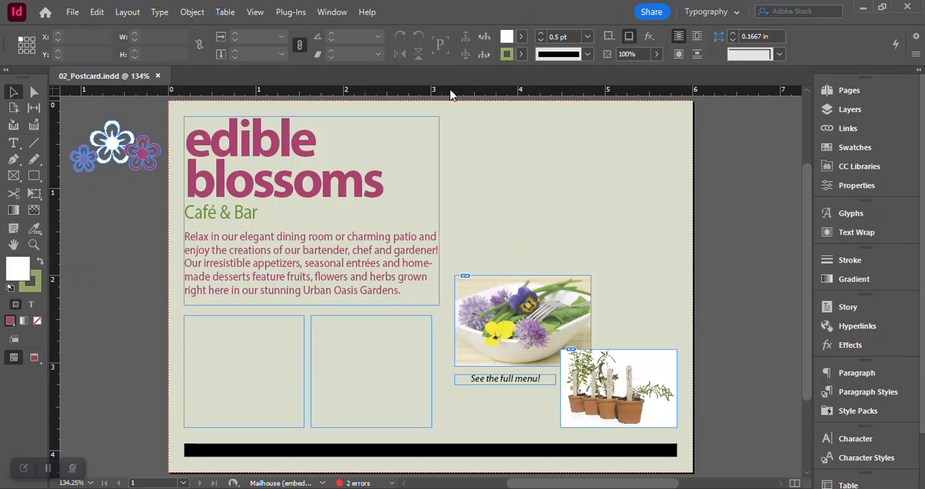
# - Add a horizontal ruler guide at about 0.095 in near the page's upper edge and undo it
pyautogui.moveTo(450, 95); pyautogui.dragTo(467, 109)
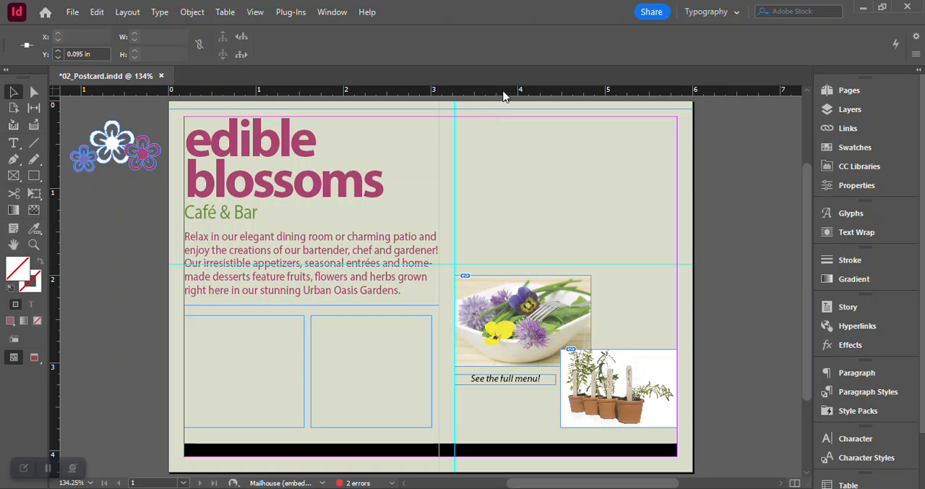
pyautogui.hotkey('ctrl', 'z')
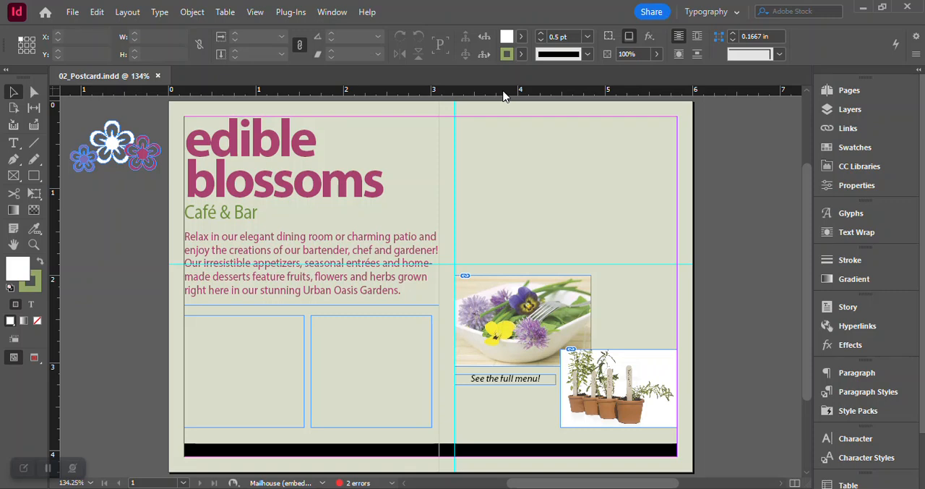
# - Replace the word "Café" with "Bistro" in the green subtitle under the edible blossoms heading
pyautogui.click(13, 143)
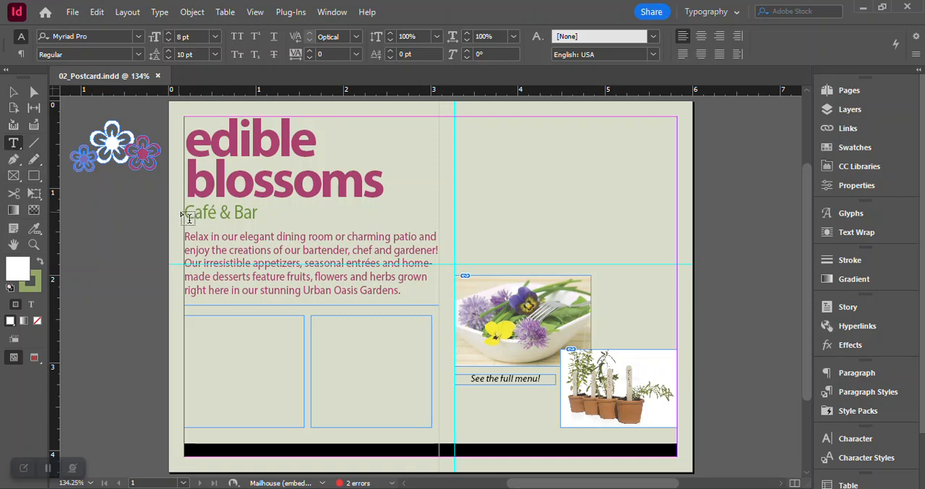
pyautogui.moveTo(187, 210); pyautogui.dragTo(214, 210)
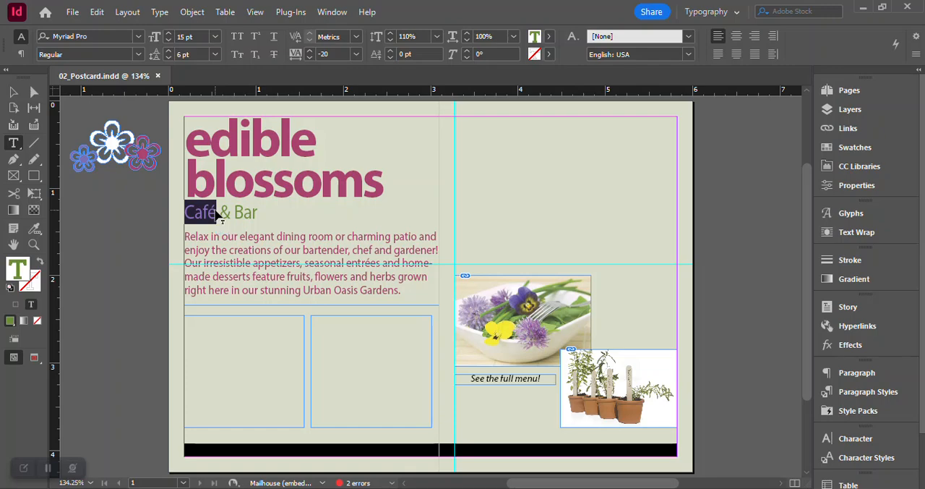
pyautogui.write('Bistro')
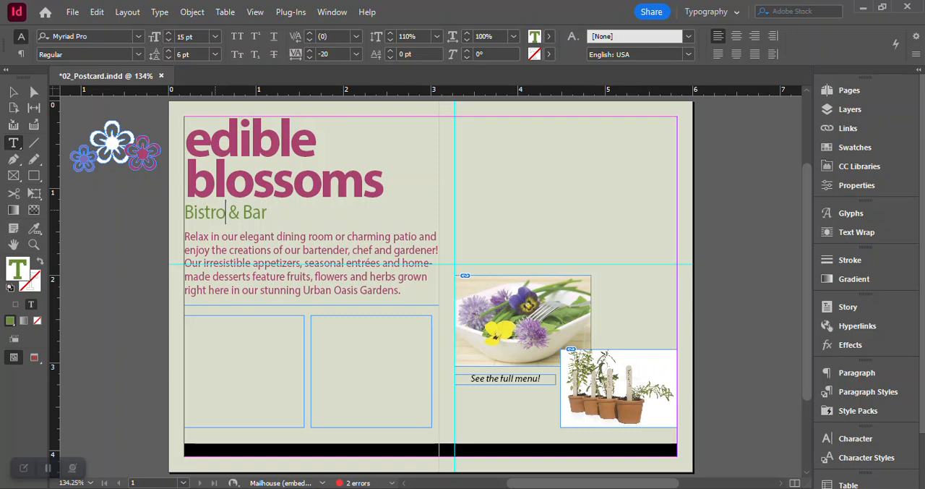
pyautogui.click(73, 13)
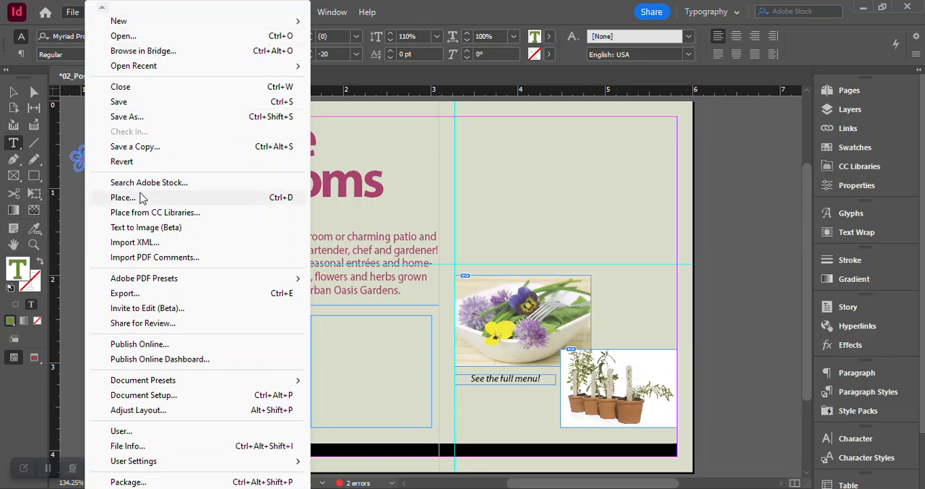
pyautogui.click(434, 14)
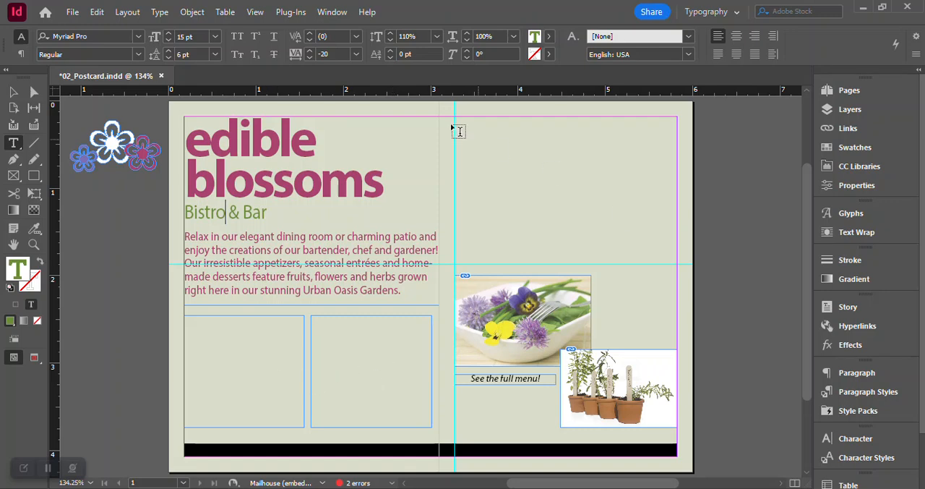
# - With nothing selected, place the Bistro Word document from Lesson Files 2024's Lesson02 folder into the first empty text frame below the intro paragraph
pyautogui.click(14, 92)
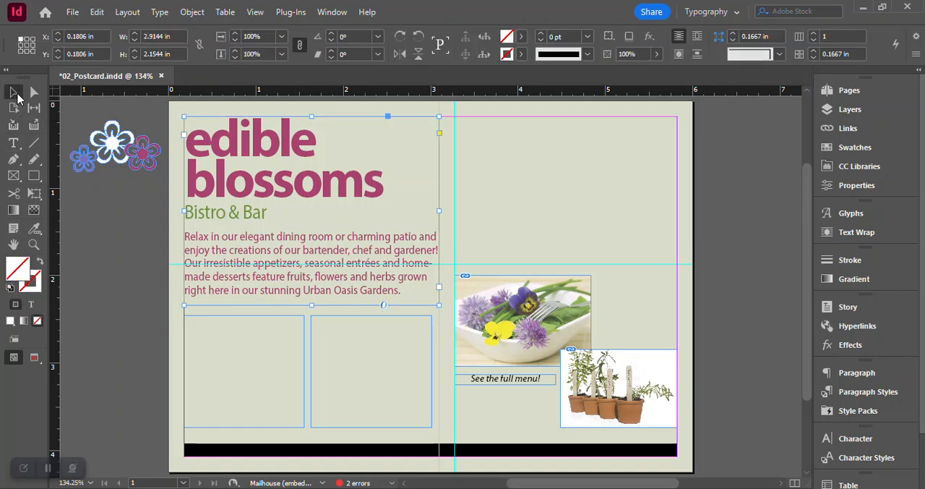
pyautogui.click(87, 229)
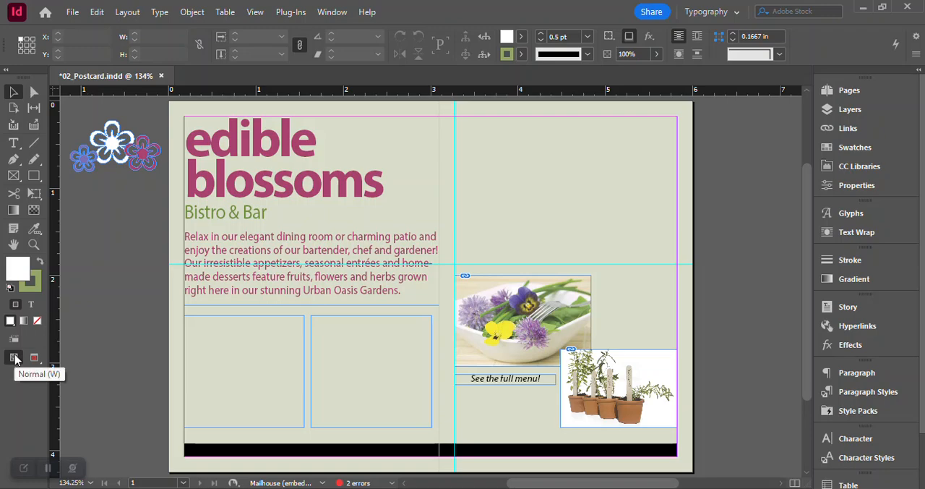
pyautogui.click(72, 12)
pyautogui.click(125, 197)
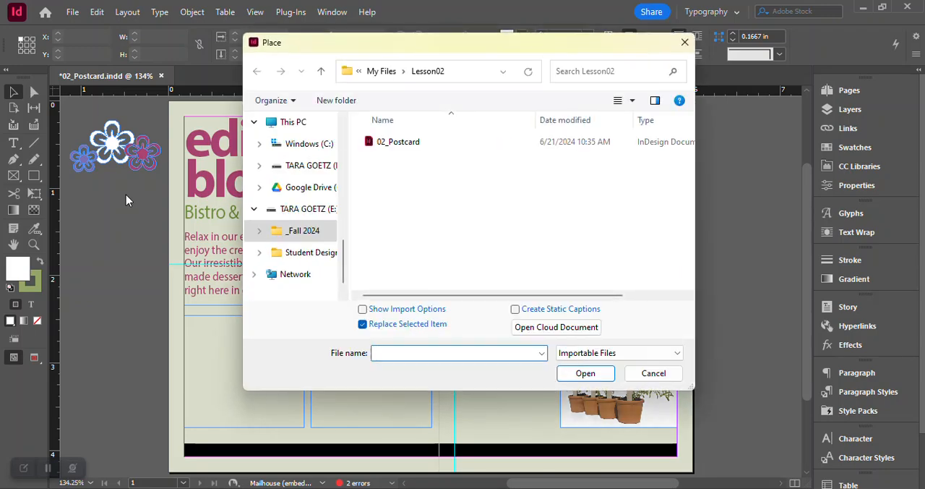
pyautogui.click(383, 71)
pyautogui.click(387, 73)
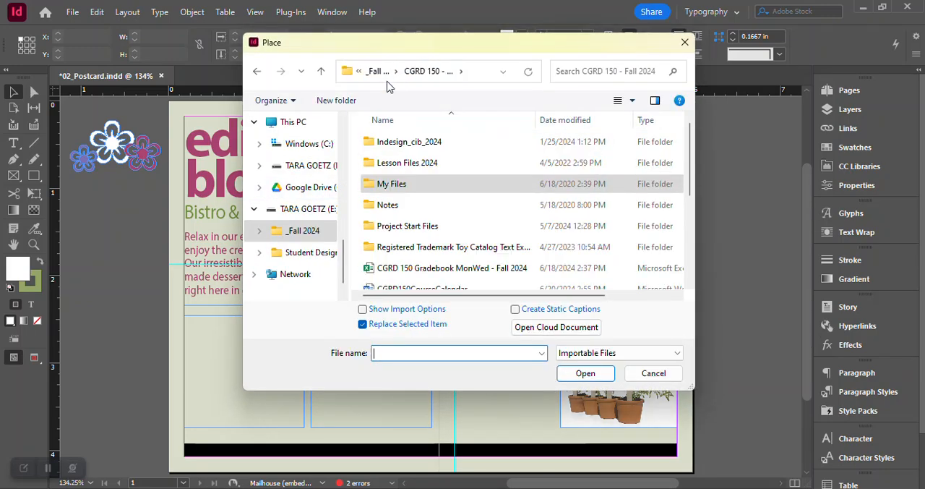
pyautogui.doubleClick(380, 160)
pyautogui.doubleClick(394, 163)
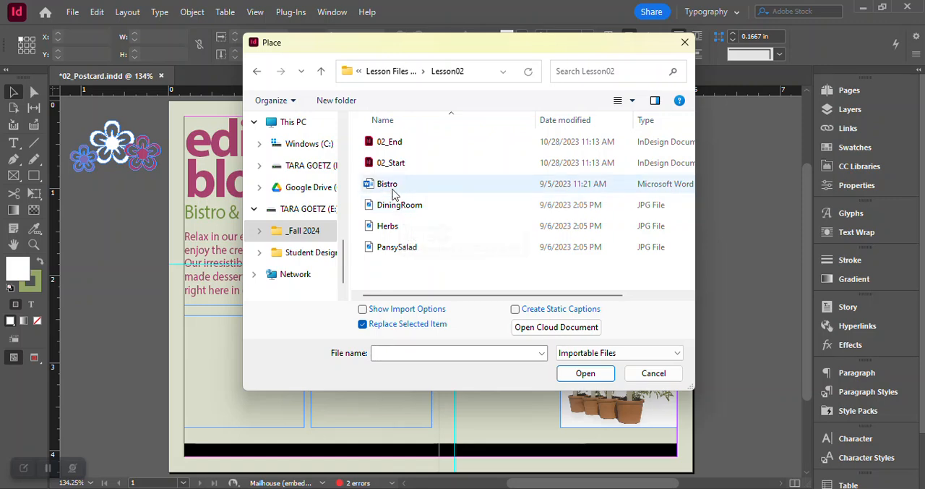
pyautogui.click(390, 187)
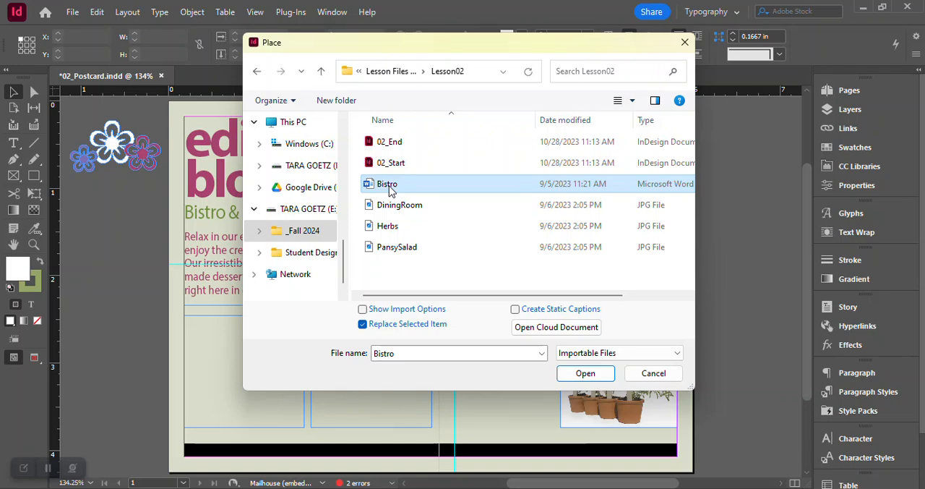
pyautogui.click(581, 381)
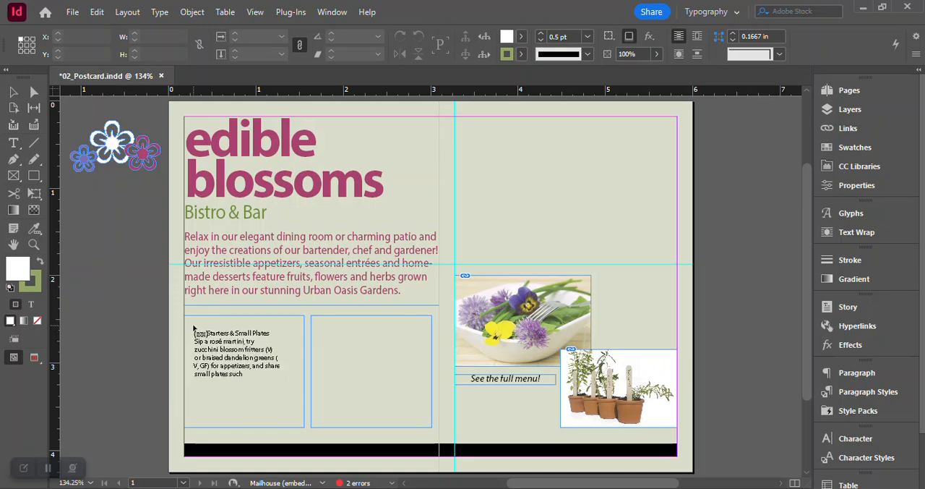
pyautogui.press('Escape')
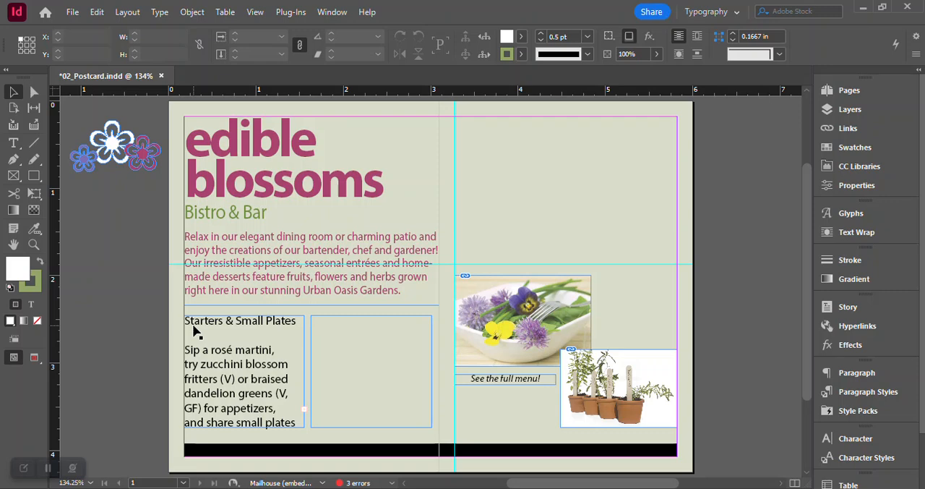
# - Thread the overset Bistro text from the first frame into the empty frame beside it and activate the Type tool
pyautogui.click(194, 330)
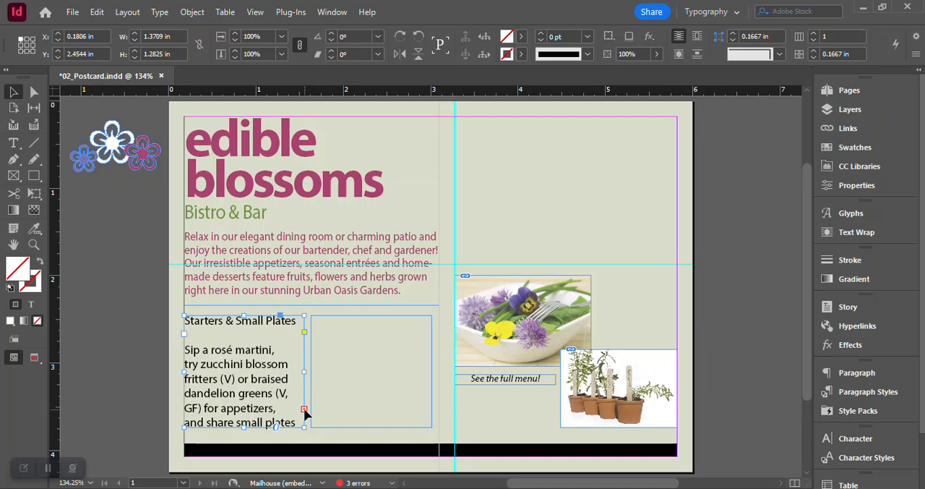
pyautogui.click(305, 411)
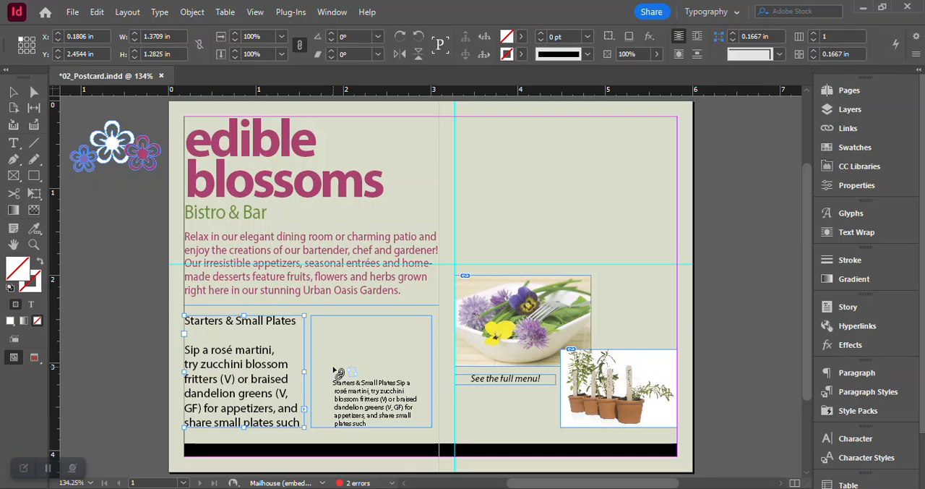
pyautogui.click(324, 329)
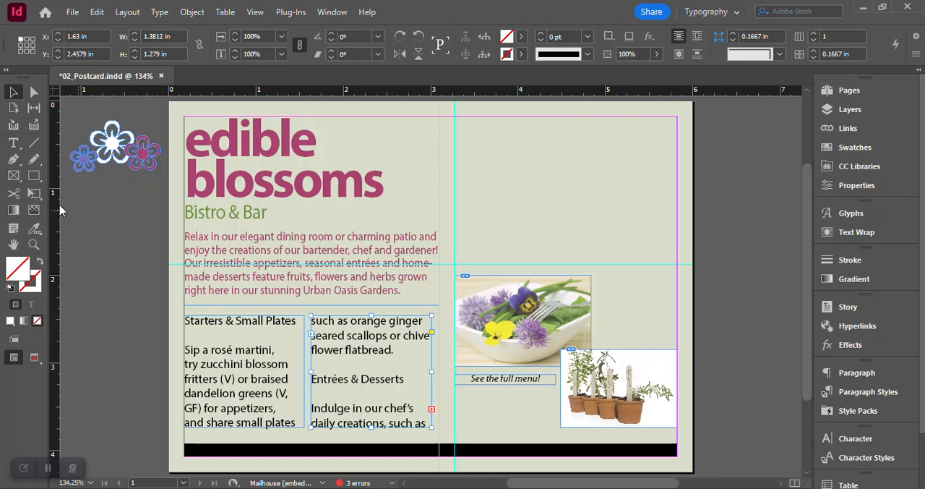
pyautogui.click(12, 144)
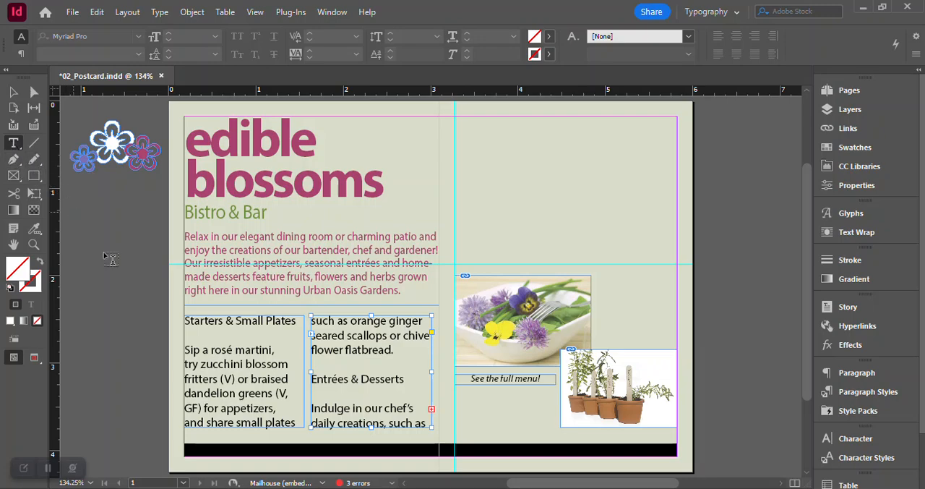
pyautogui.click(187, 321)
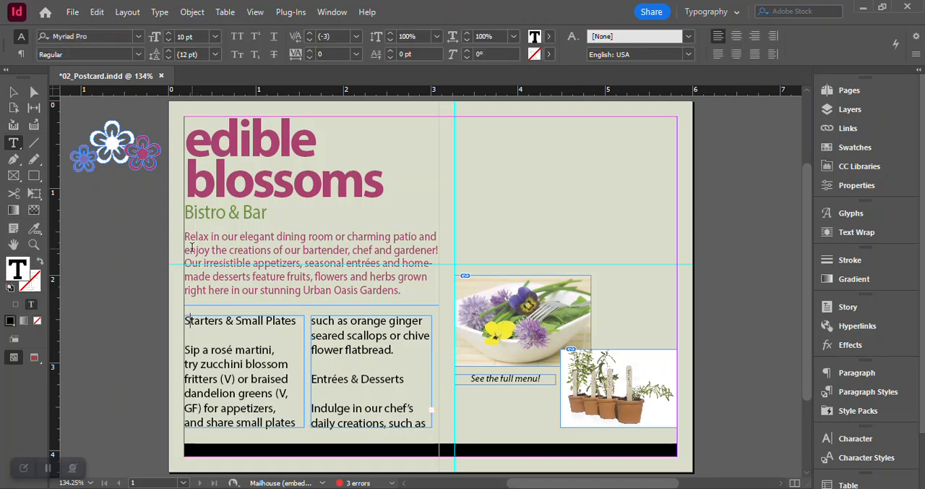
pyautogui.click(98, 13)
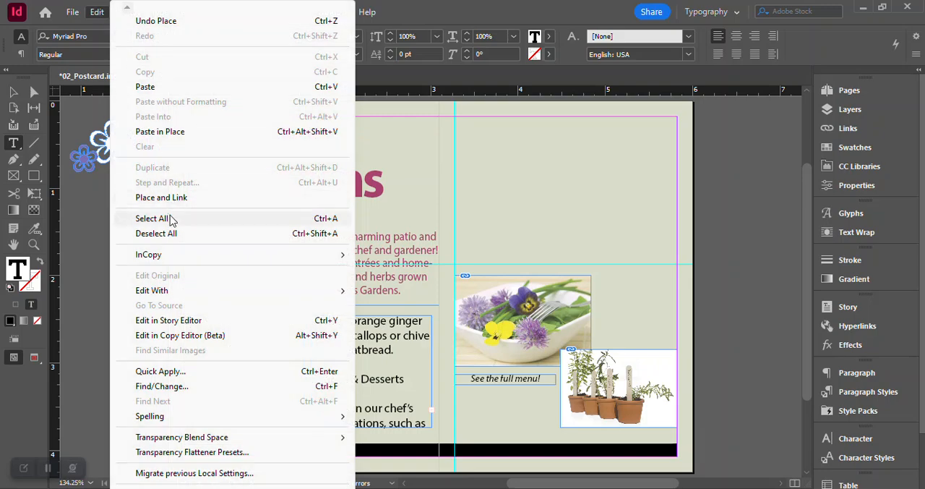
pyautogui.click(171, 220)
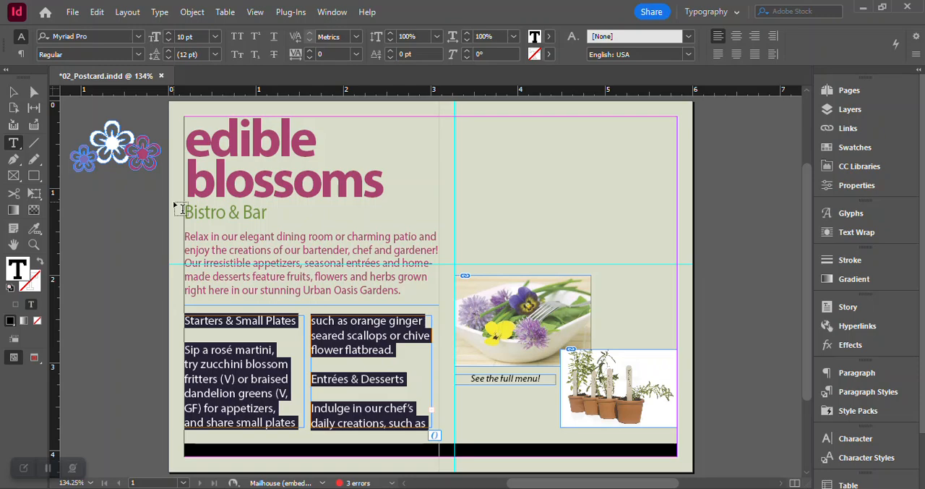
pyautogui.click(329, 16)
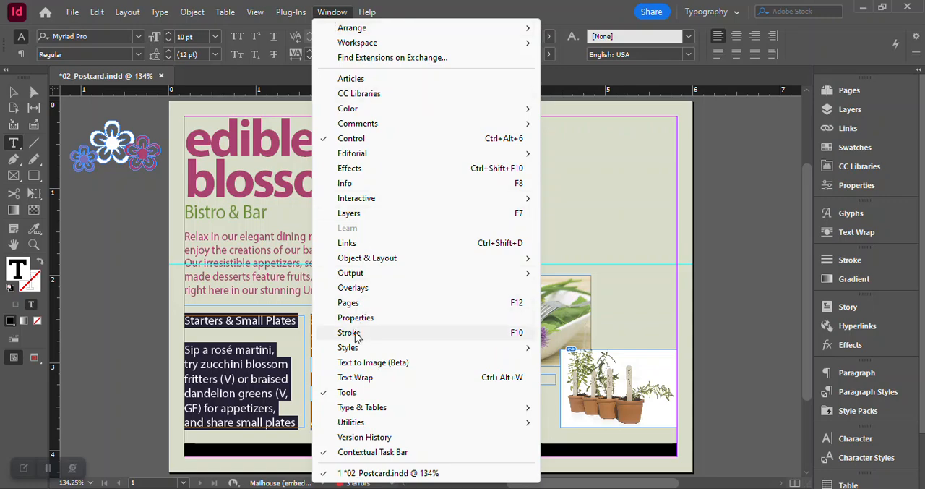
pyautogui.moveTo(355, 349)
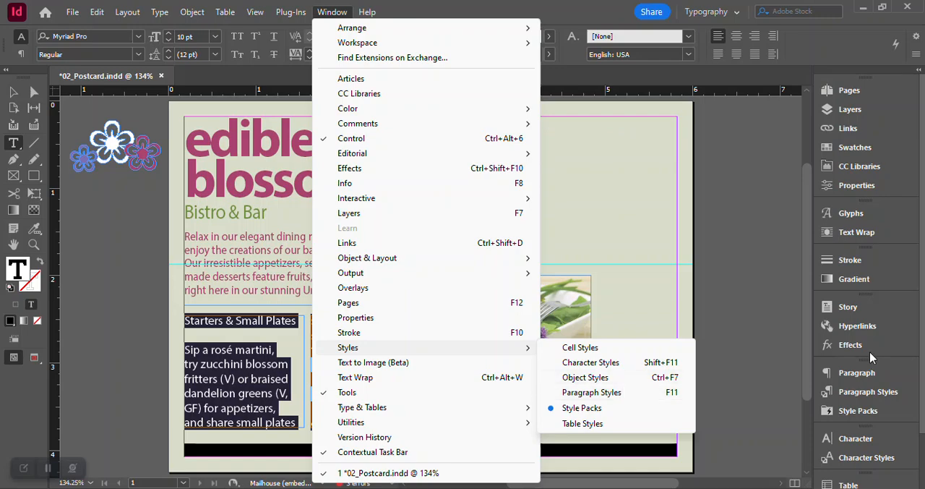
pyautogui.click(797, 231)
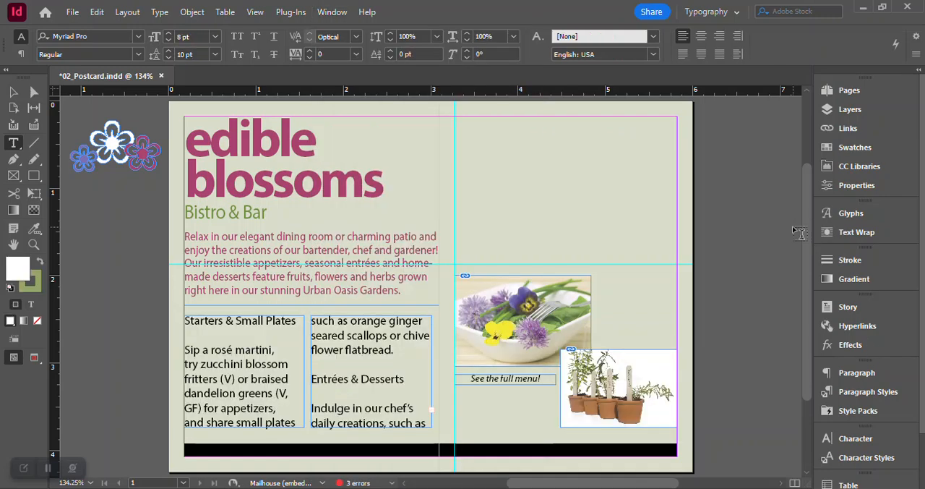
# - Select all the text in the threaded Bistro story and apply the Body Copy paragraph style to it
pyautogui.click(264, 323)
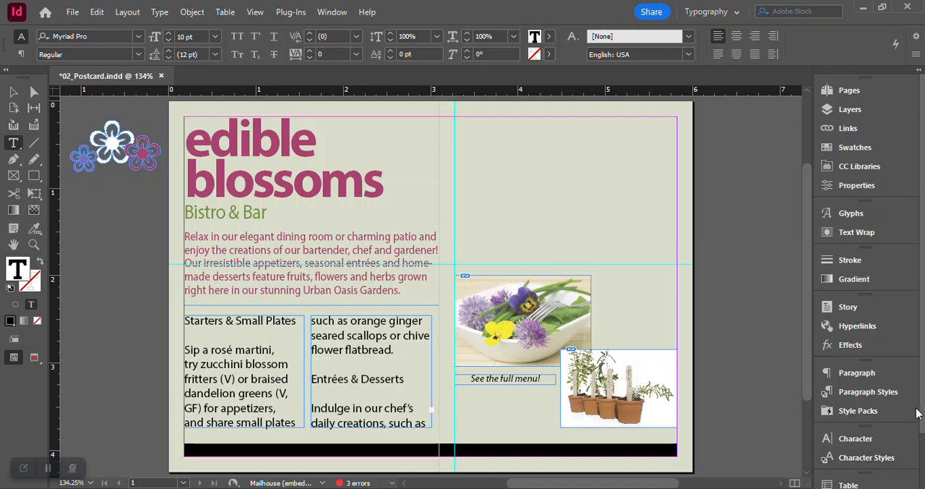
pyautogui.scroll(-3, 916, 416)
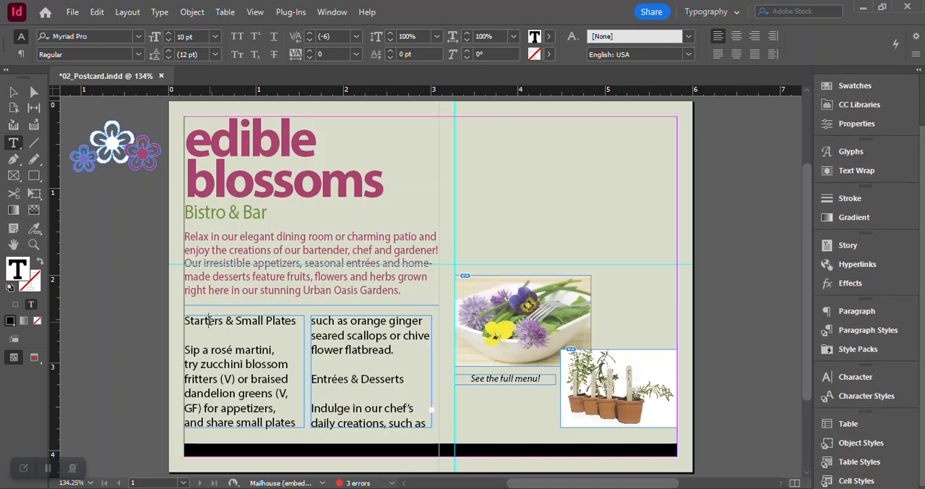
pyautogui.click(97, 12)
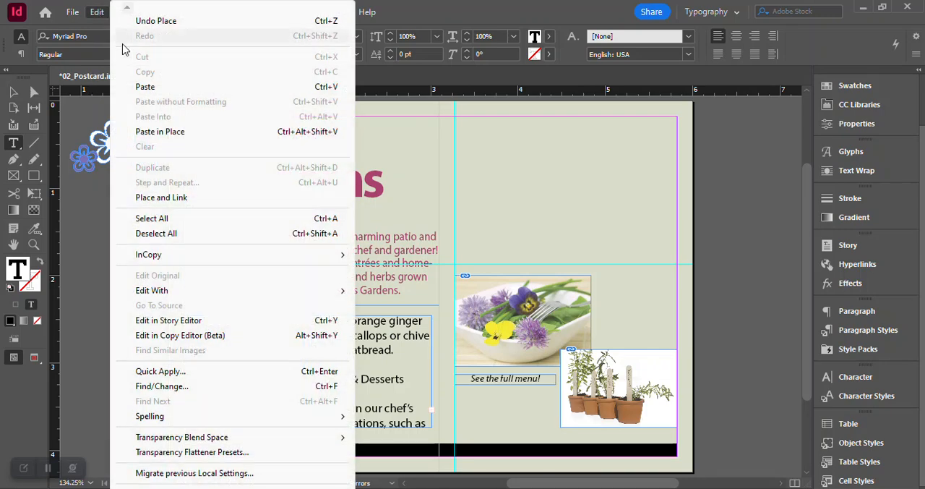
pyautogui.click(153, 218)
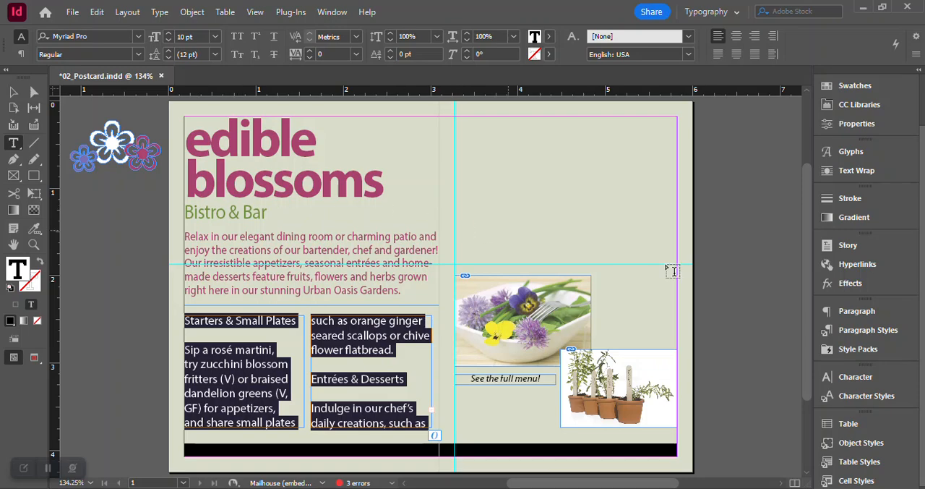
pyautogui.click(867, 329)
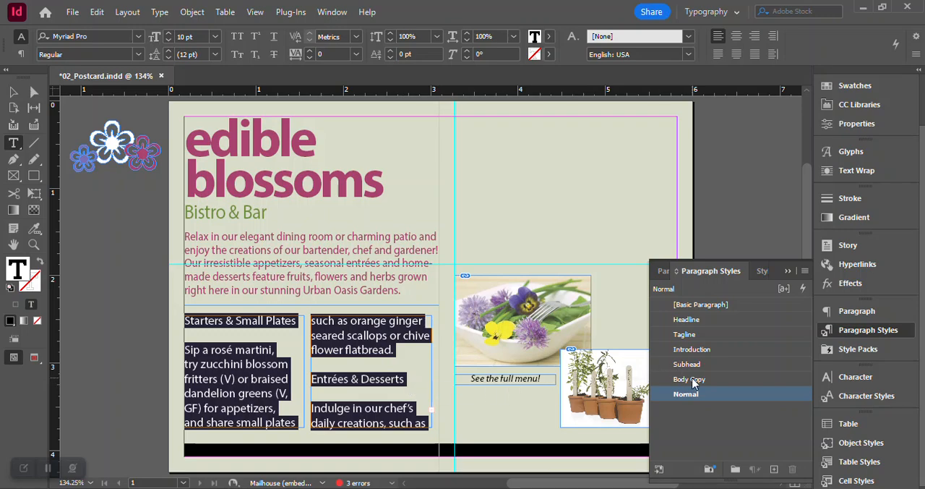
pyautogui.click(690, 379)
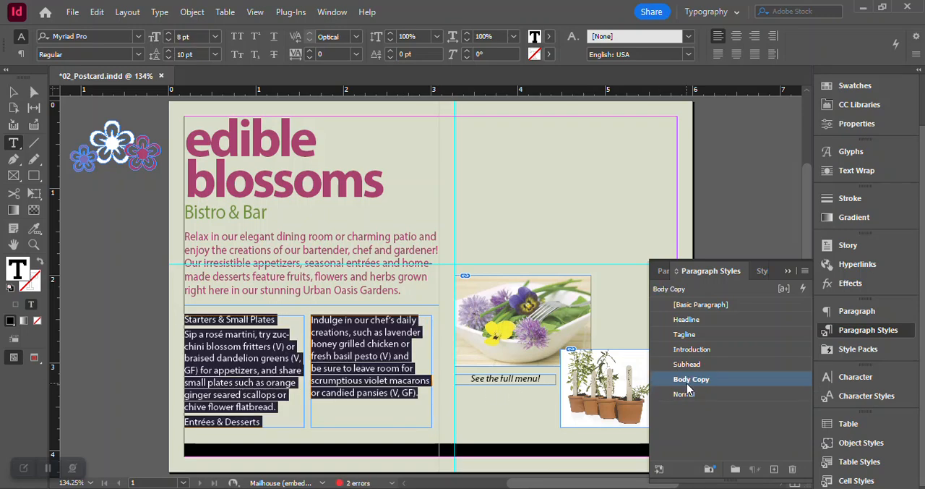
pyautogui.click(874, 332)
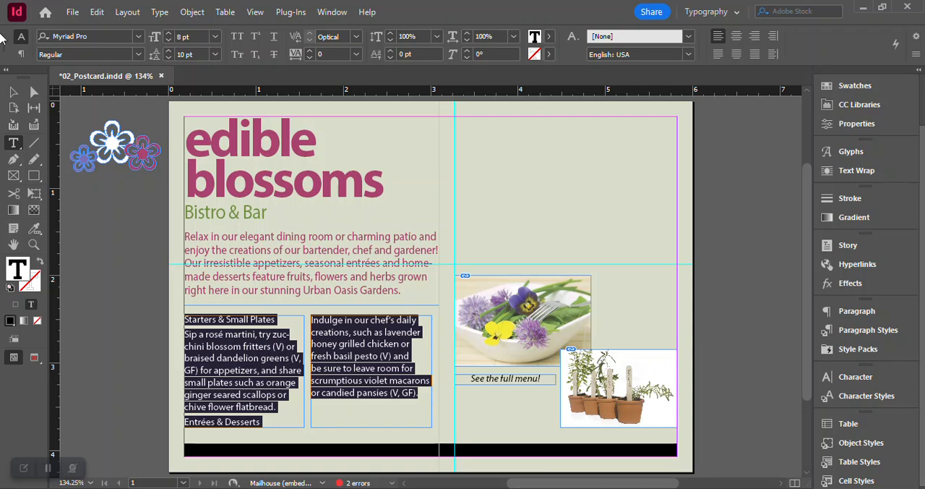
pyautogui.press('Escape')
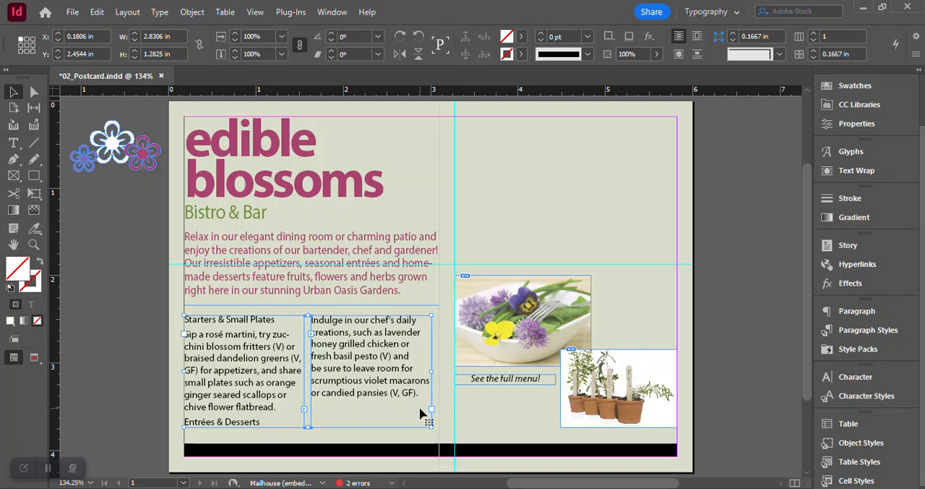
# - Apply the Subhead paragraph style to the "Starters & Small Plates" and "Entrées & Desserts" lines and save the postcard
pyautogui.click(13, 145)
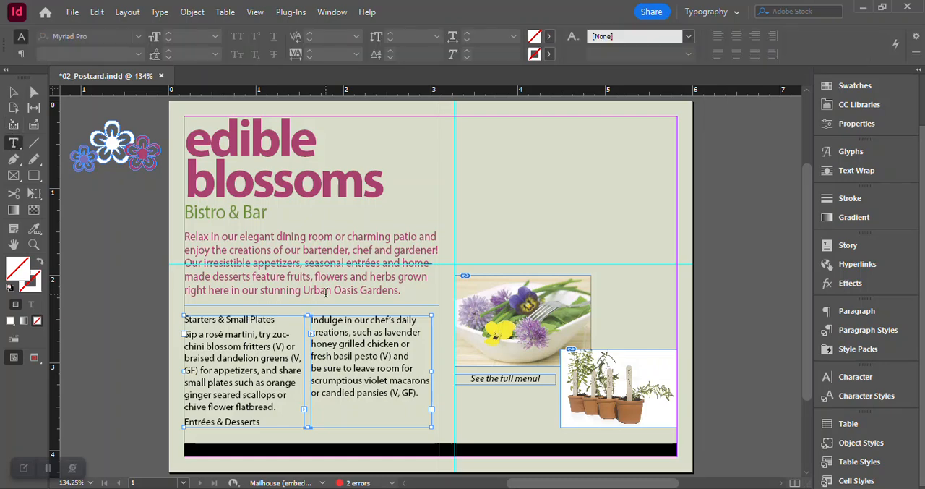
pyautogui.moveTo(276, 318); pyautogui.dragTo(185, 317)
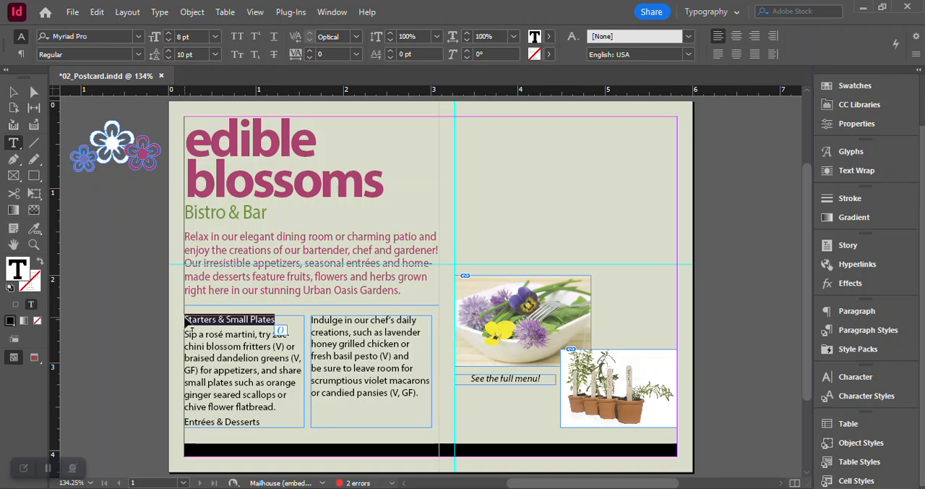
pyautogui.click(860, 331)
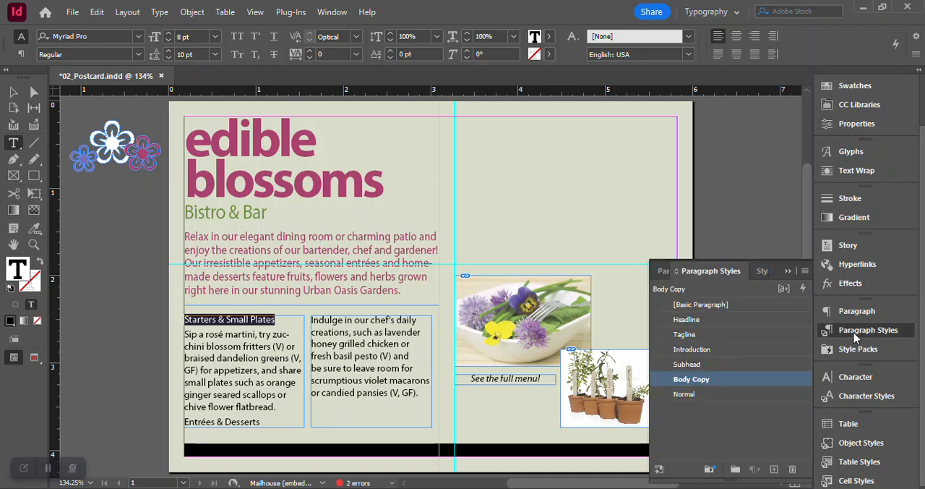
pyautogui.click(688, 365)
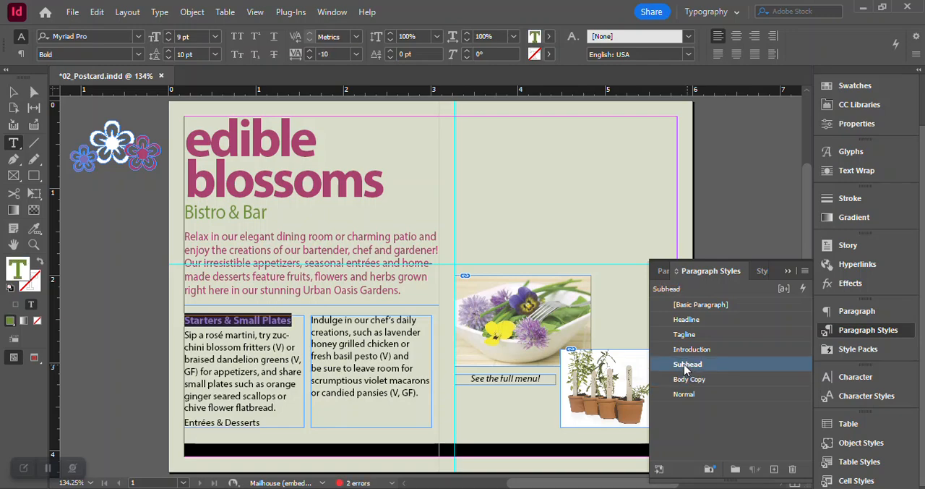
pyautogui.moveTo(262, 422); pyautogui.dragTo(175, 416)
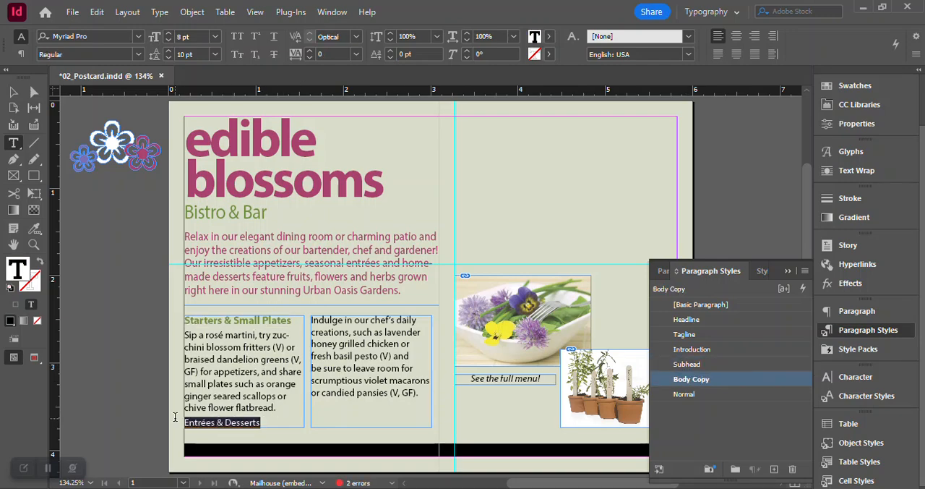
pyautogui.click(686, 364)
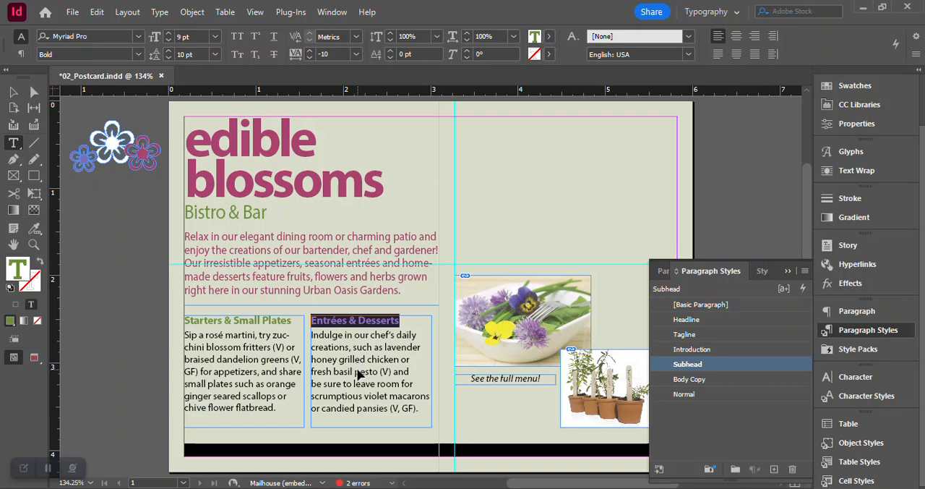
pyautogui.hotkey('ctrl', 's')
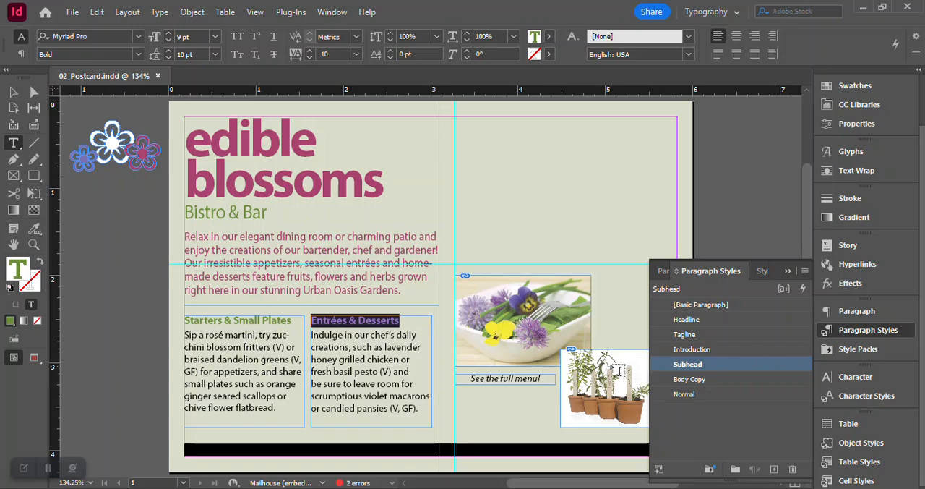
pyautogui.click(849, 334)
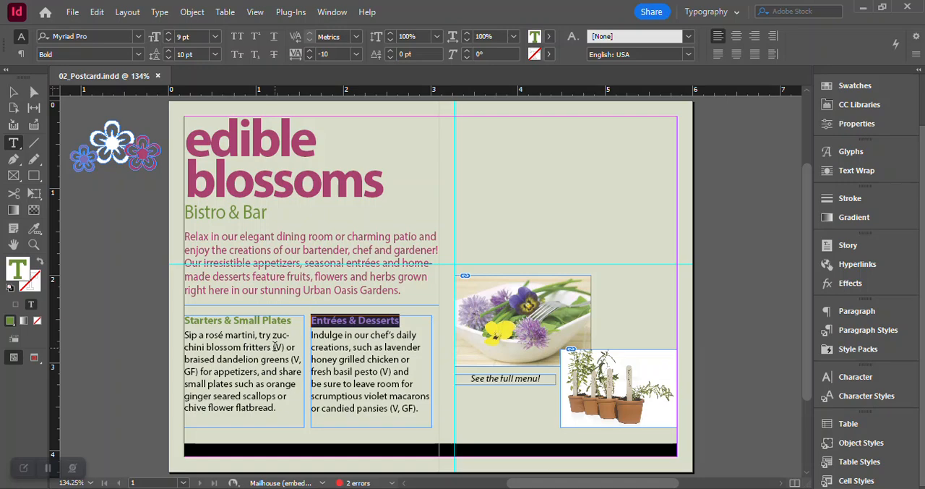
# - Set the (V) after "zucchini blossom fritters" and the (V, GF) after "braised dandelion greens" to Italic
pyautogui.moveTo(273, 346); pyautogui.dragTo(285, 347)
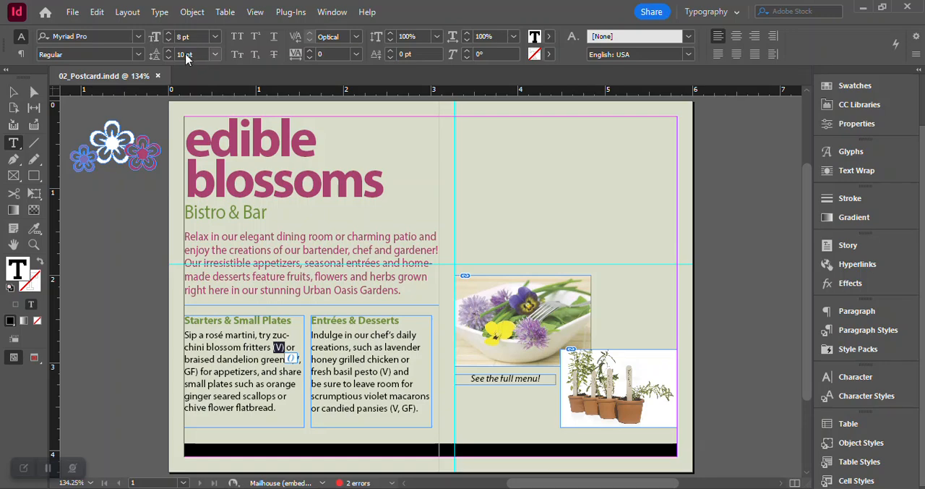
pyautogui.click(138, 54)
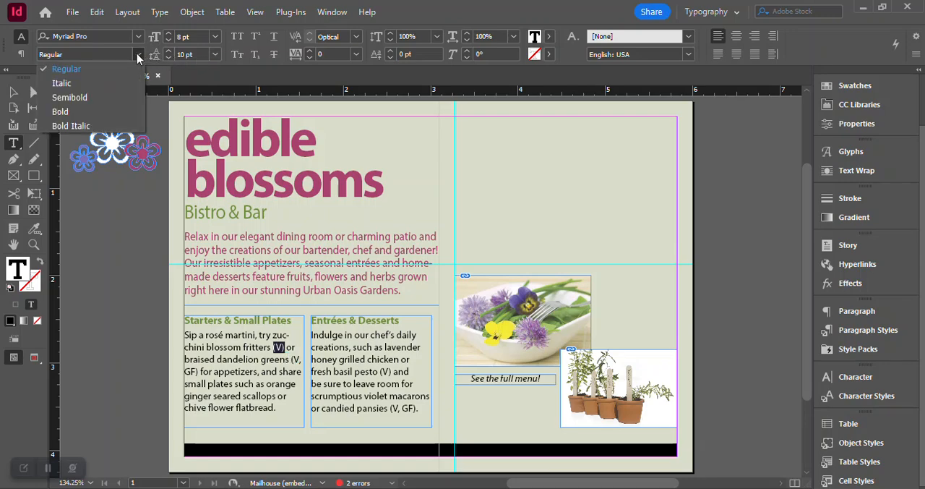
pyautogui.click(124, 85)
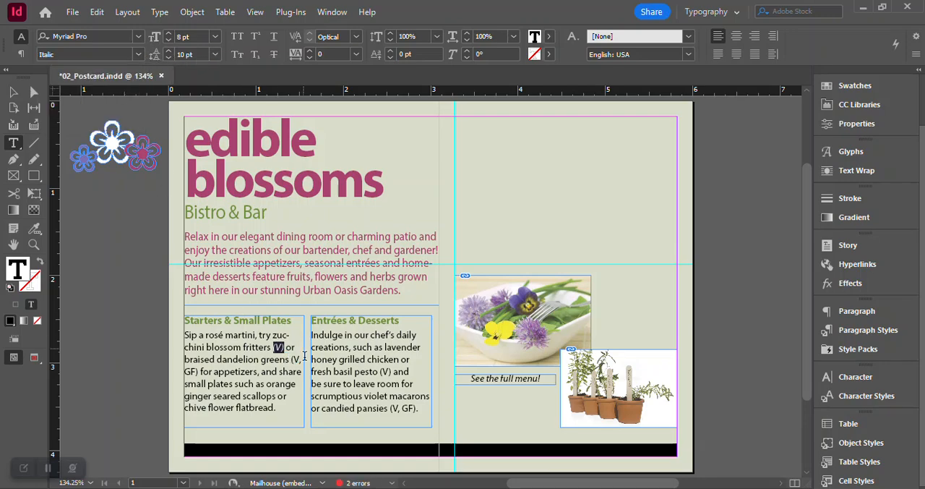
pyautogui.moveTo(291, 360); pyautogui.dragTo(203, 370)
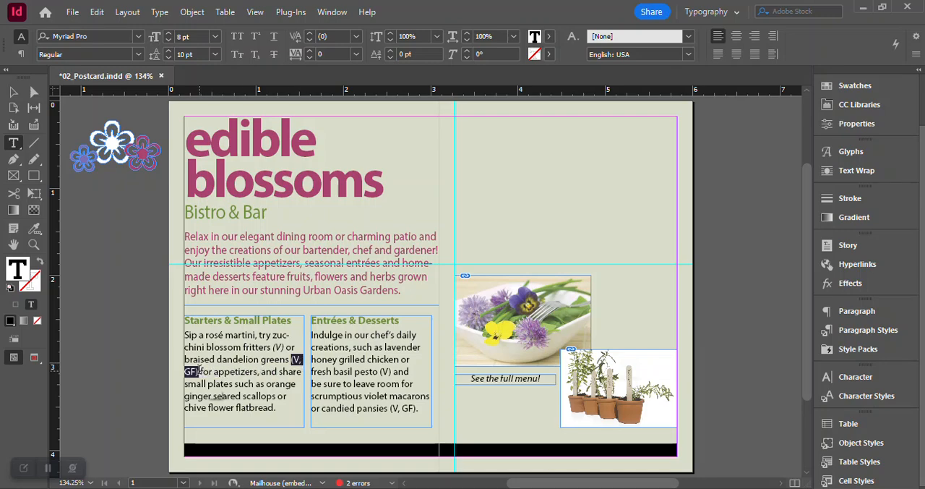
pyautogui.click(138, 54)
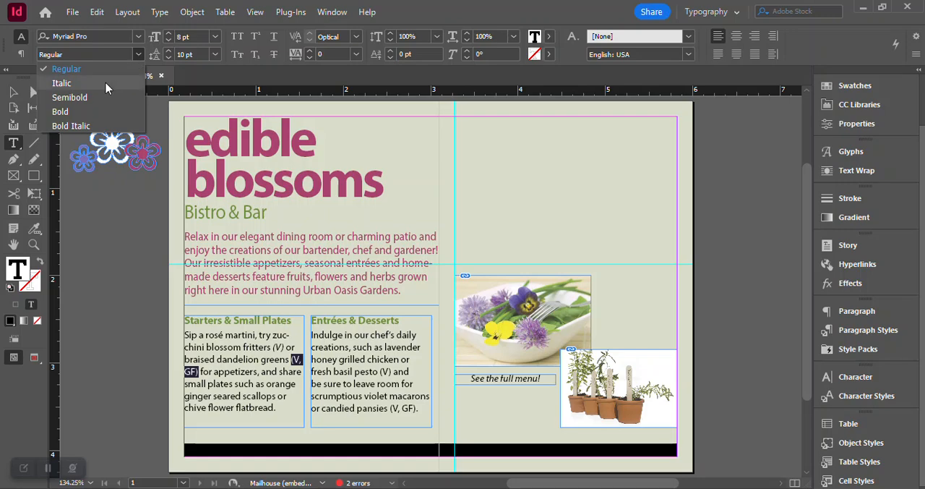
pyautogui.click(118, 82)
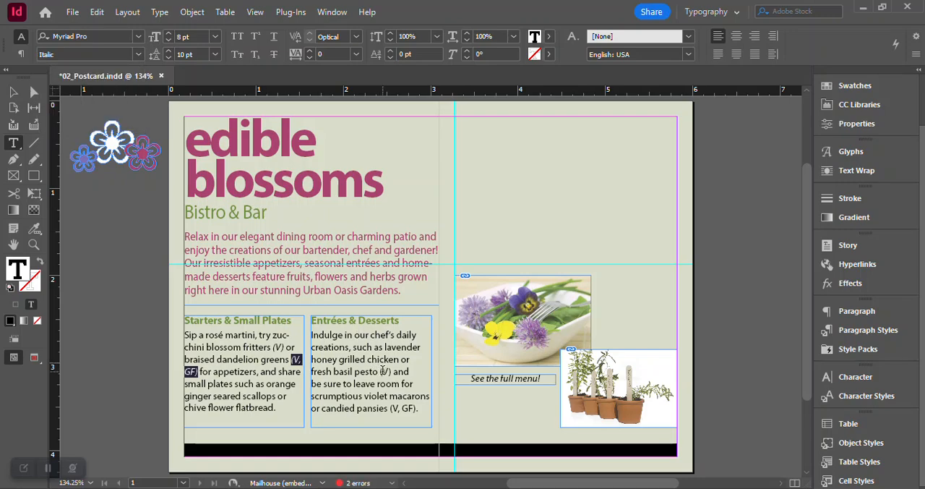
# - Set the (V) after "fresh basil pesto" and the (V, GF) after "candied pansies" to Italic
pyautogui.moveTo(380, 371); pyautogui.dragTo(391, 372)
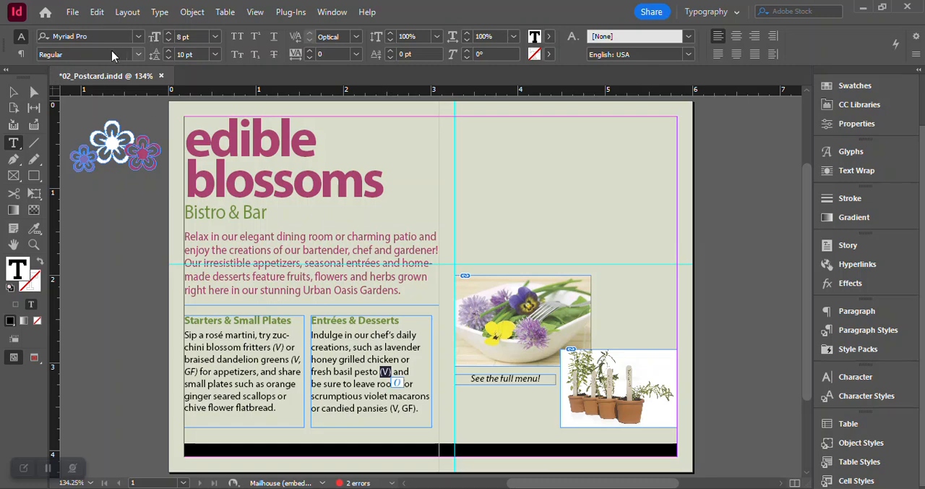
pyautogui.click(139, 57)
pyautogui.click(89, 78)
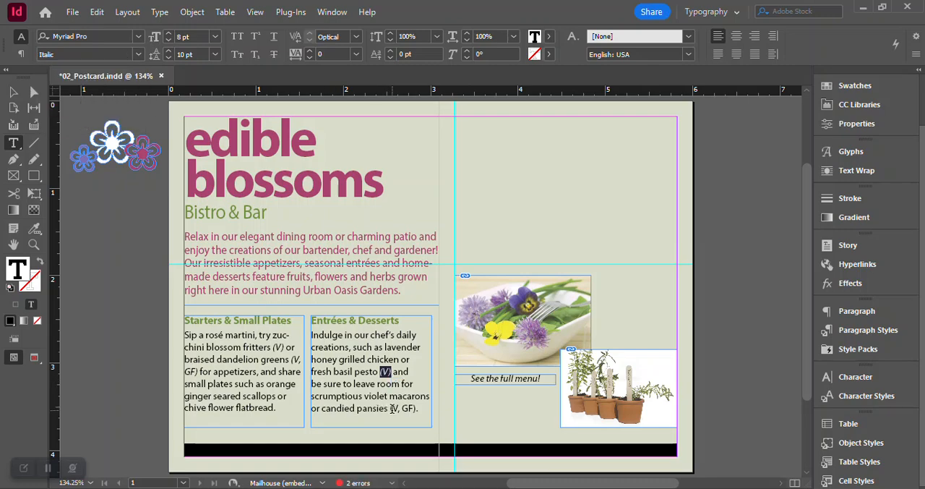
pyautogui.moveTo(391, 408); pyautogui.dragTo(401, 409)
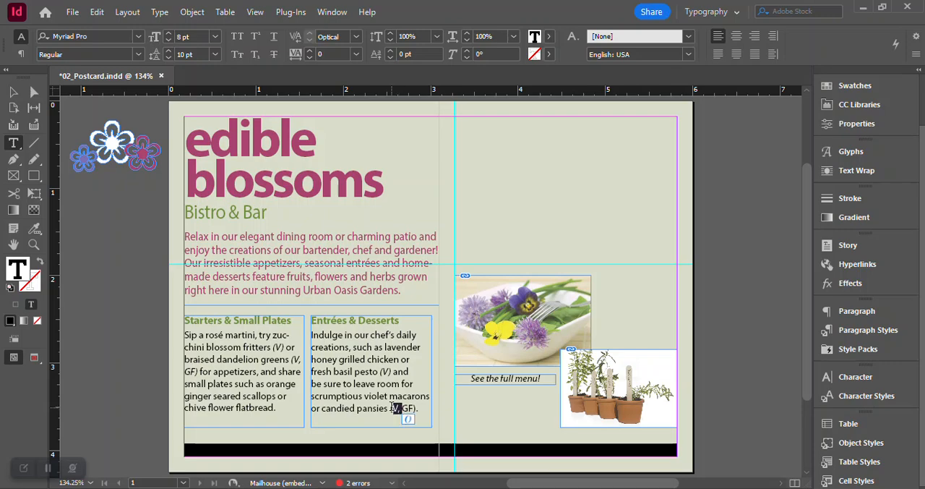
pyautogui.moveTo(390, 408); pyautogui.dragTo(419, 408)
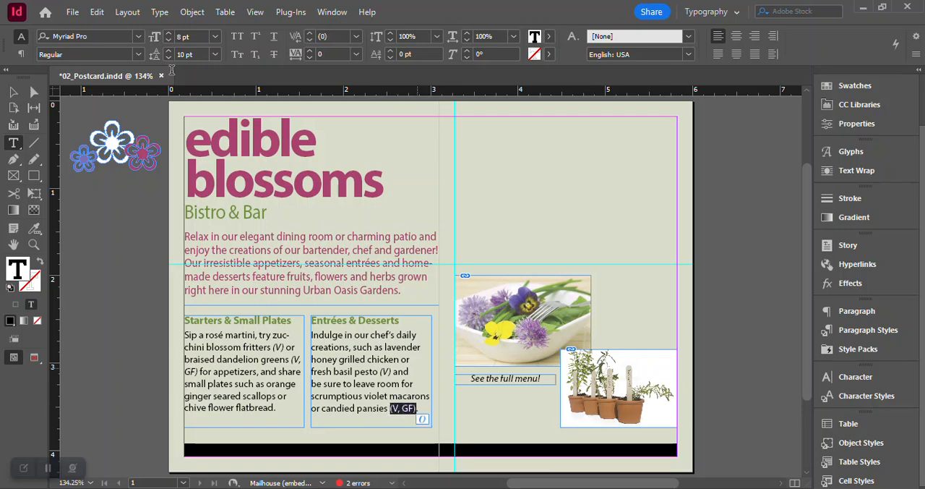
pyautogui.click(137, 54)
pyautogui.click(107, 81)
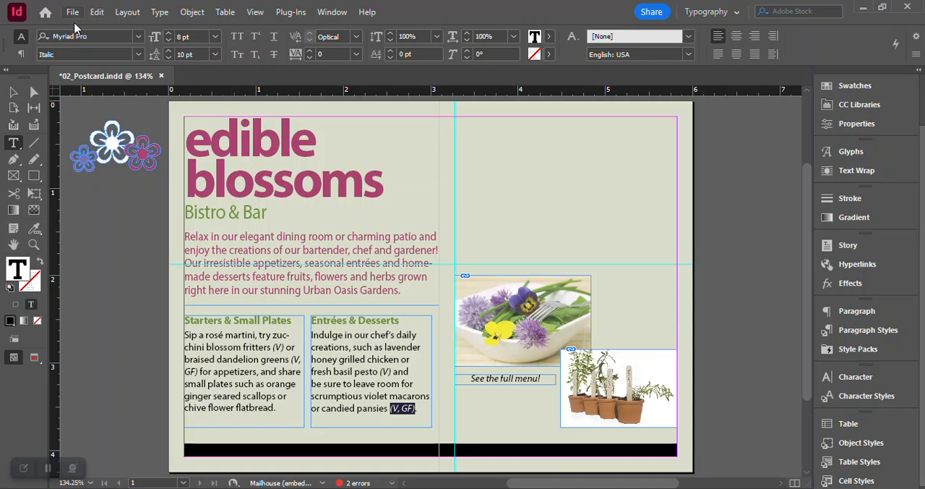
# - Apply the Red-Bright swatch to the (V) after "zucchini blossom fritters"
pyautogui.moveTo(274, 348); pyautogui.dragTo(286, 348)
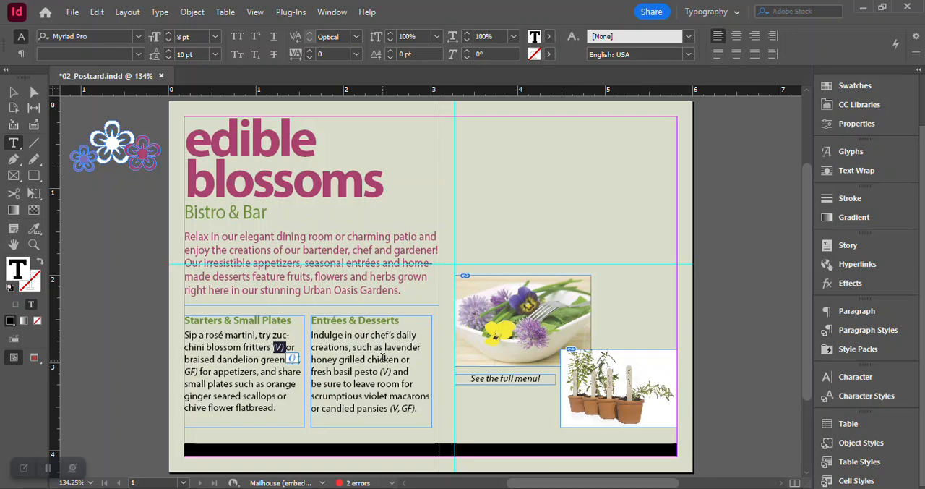
pyautogui.click(870, 85)
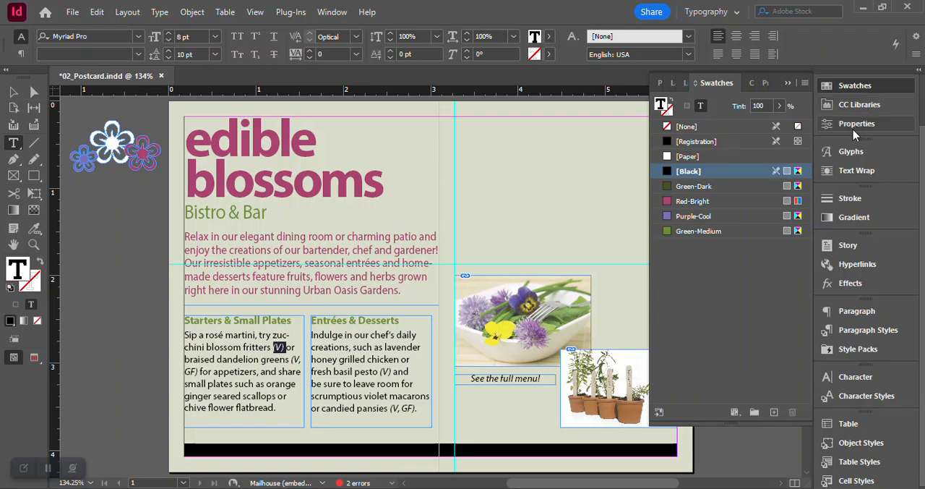
pyautogui.click(689, 203)
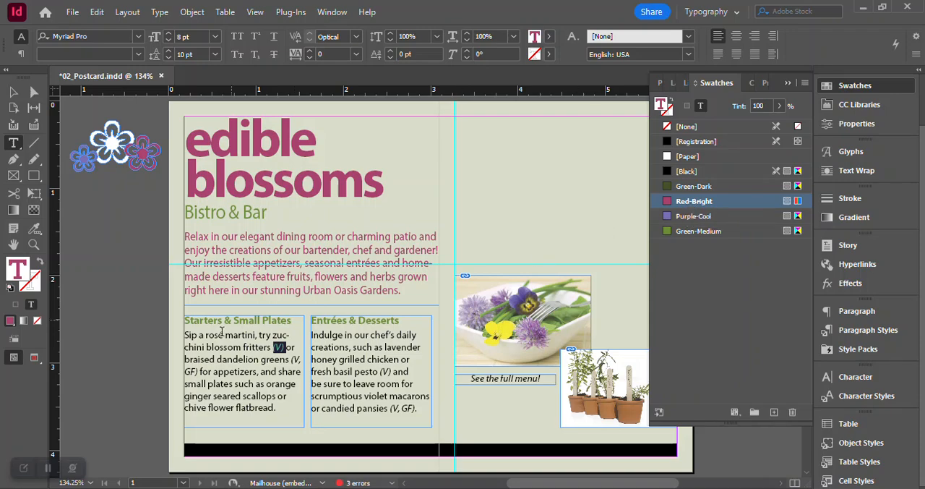
# - Create a character style named "Red Italic" from the red (V) after "zucchini blossom fritters", with Apply Style to Selection and Preview enabled
pyautogui.moveTo(281, 351); pyautogui.dragTo(287, 345)
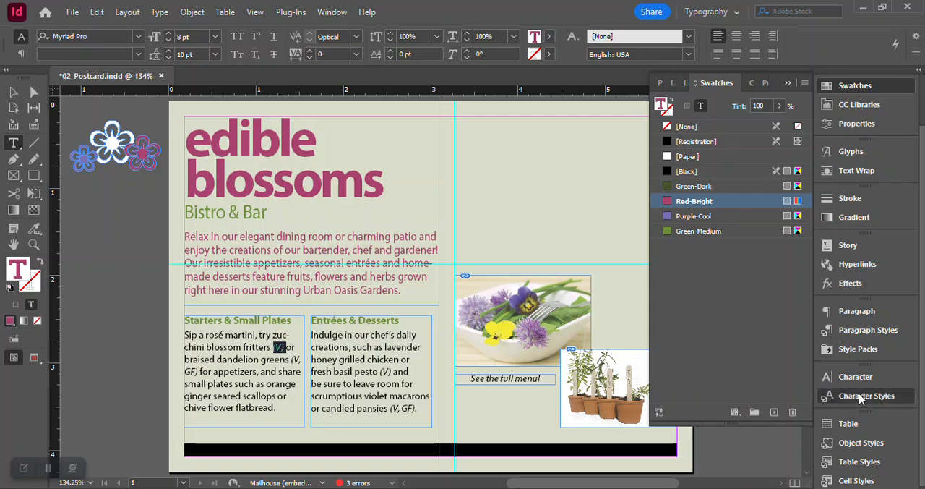
pyautogui.click(864, 396)
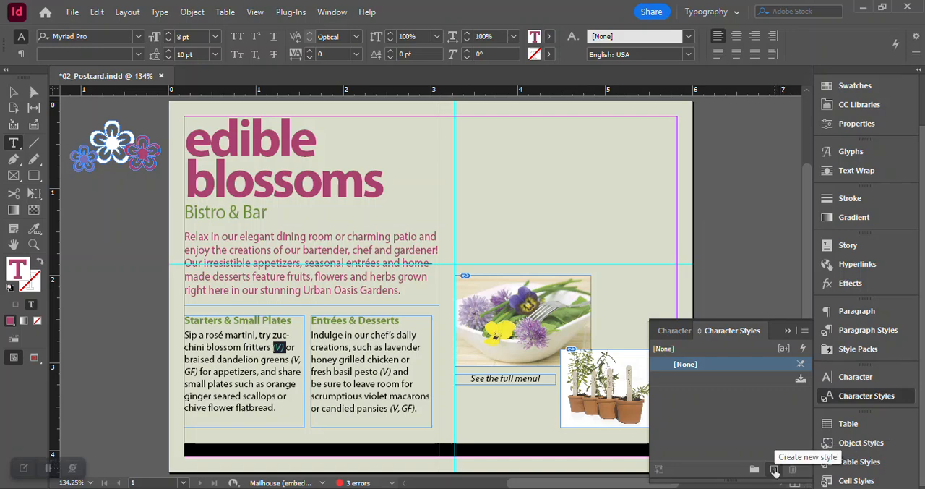
pyautogui.keyDown('alt'); pyautogui.click(774, 470); pyautogui.keyUp('alt')
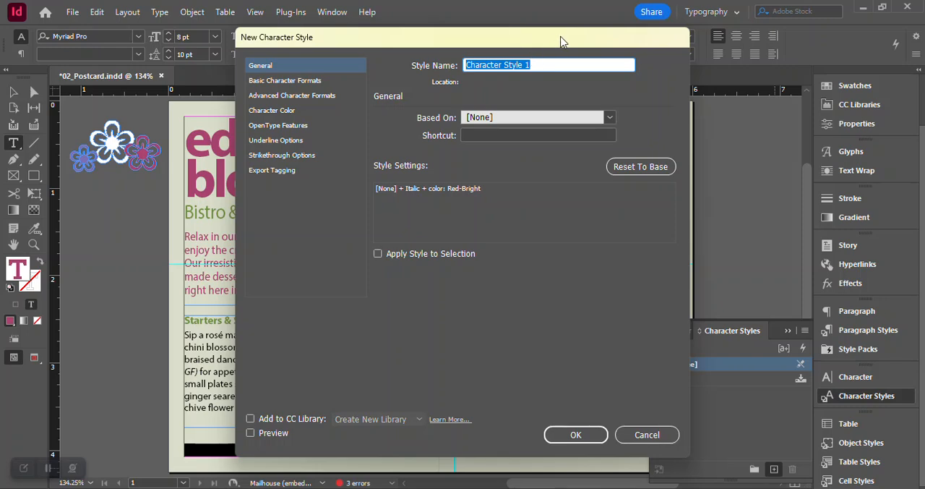
pyautogui.write('Red')
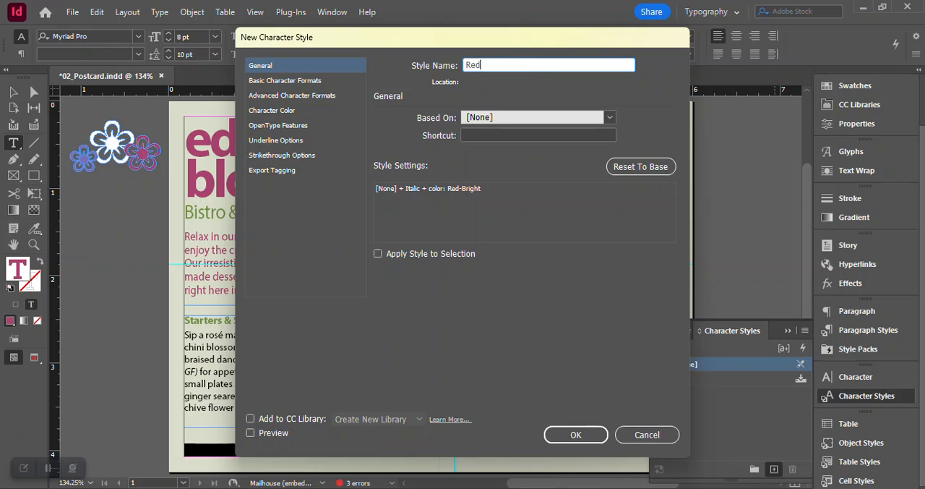
pyautogui.write(' Italic')
pyautogui.click(379, 254)
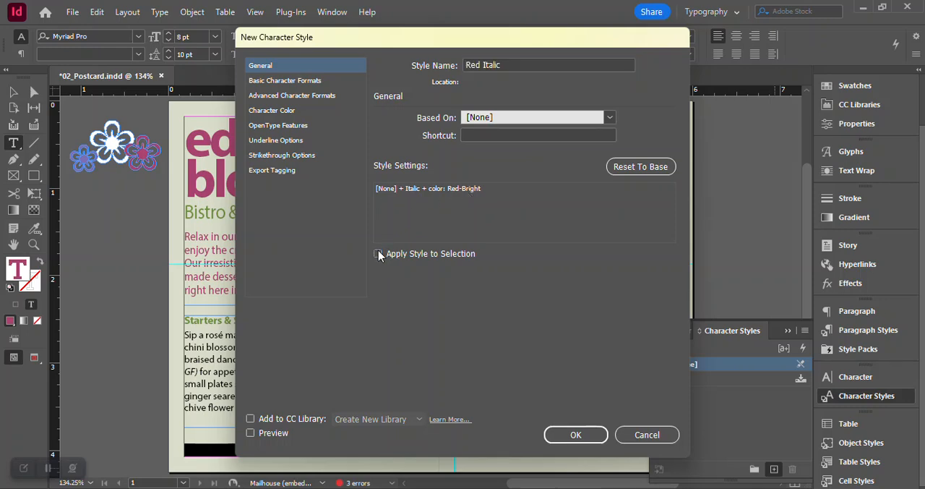
pyautogui.click(251, 433)
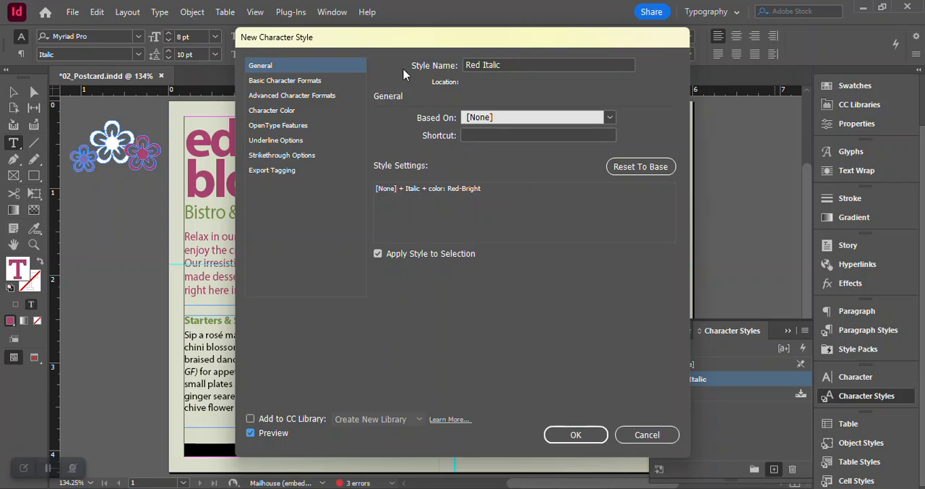
pyautogui.click(576, 434)
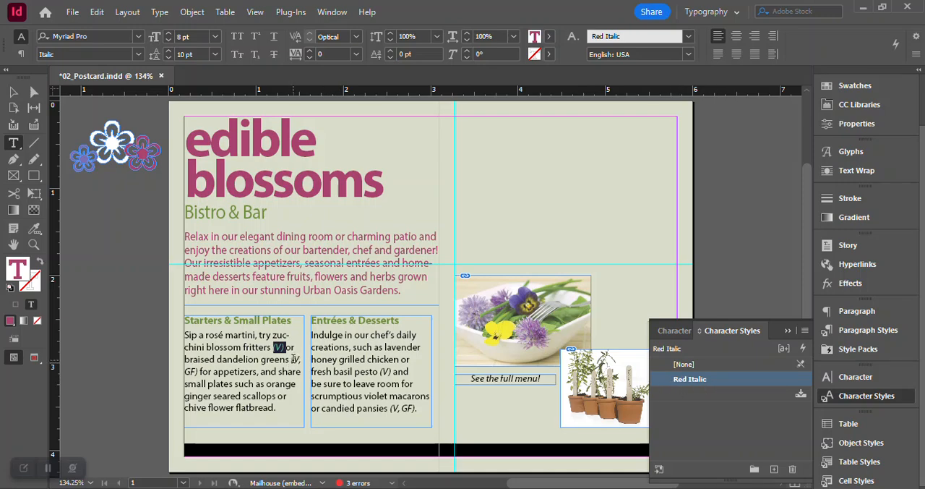
# - Apply the Red Italic character style to the (V, GF) after "dandelion greens", the (V) after "basil pesto" and the (V, GF) after "candied pansies"
pyautogui.moveTo(291, 358); pyautogui.dragTo(200, 372)
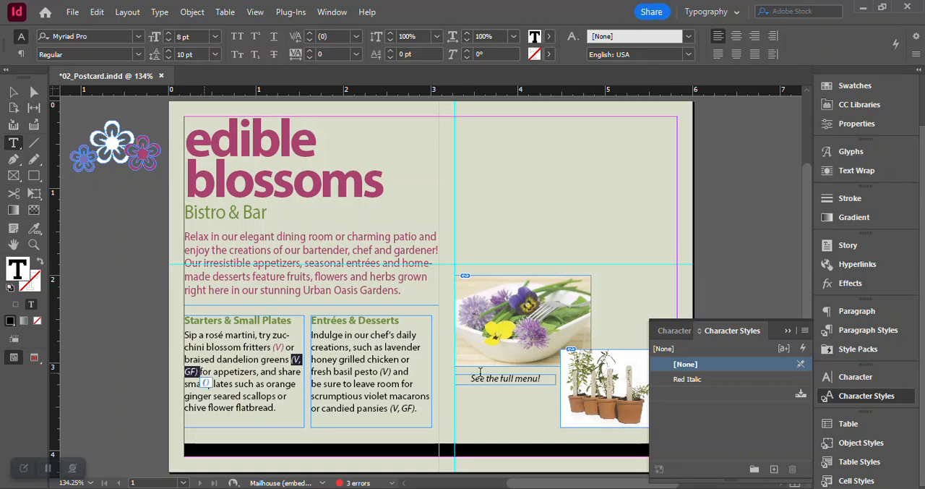
pyautogui.click(687, 378)
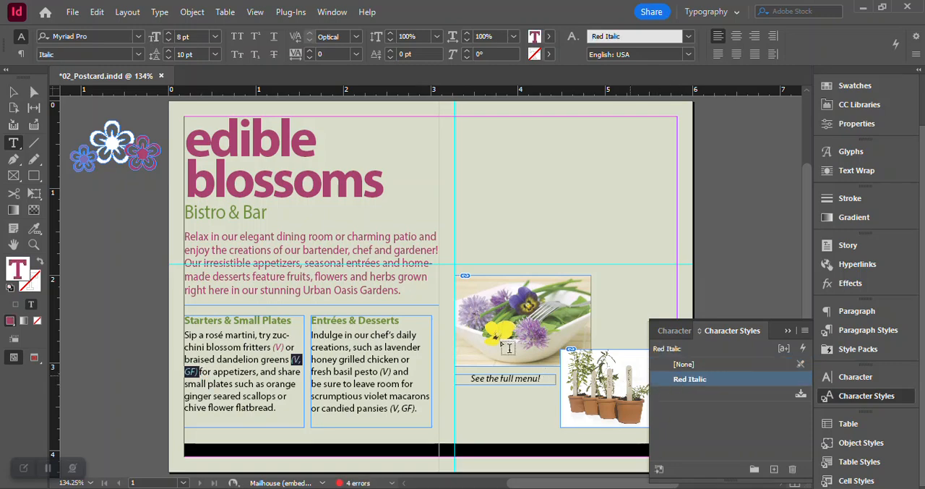
pyautogui.moveTo(380, 371); pyautogui.dragTo(390, 371)
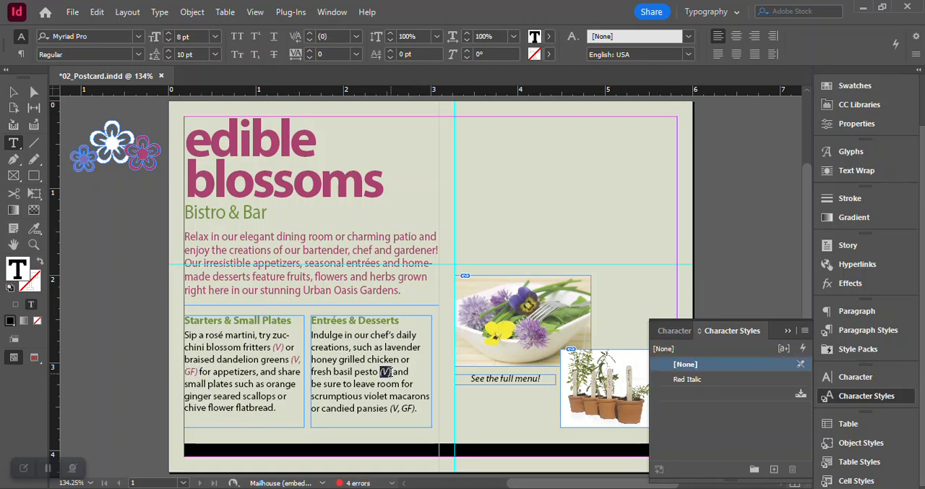
pyautogui.click(694, 380)
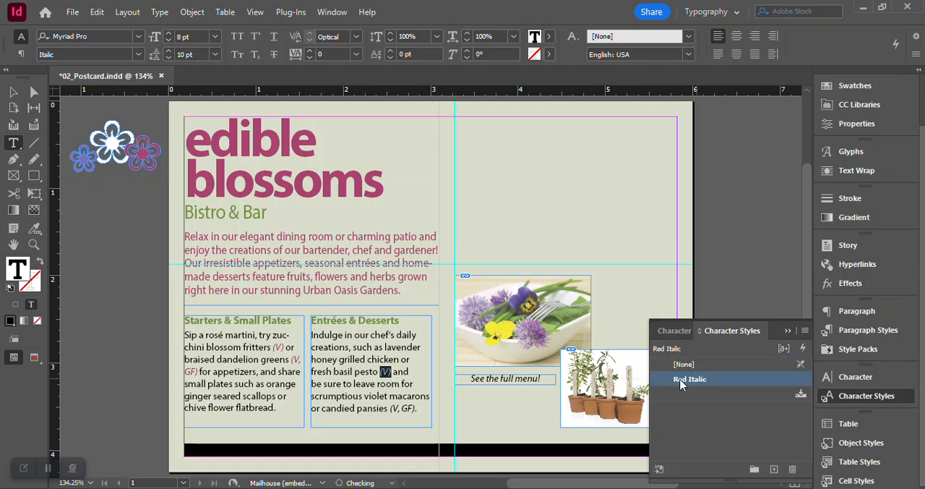
pyautogui.moveTo(389, 408); pyautogui.dragTo(417, 409)
pyautogui.click(415, 411)
pyautogui.moveTo(416, 409); pyautogui.dragTo(391, 409)
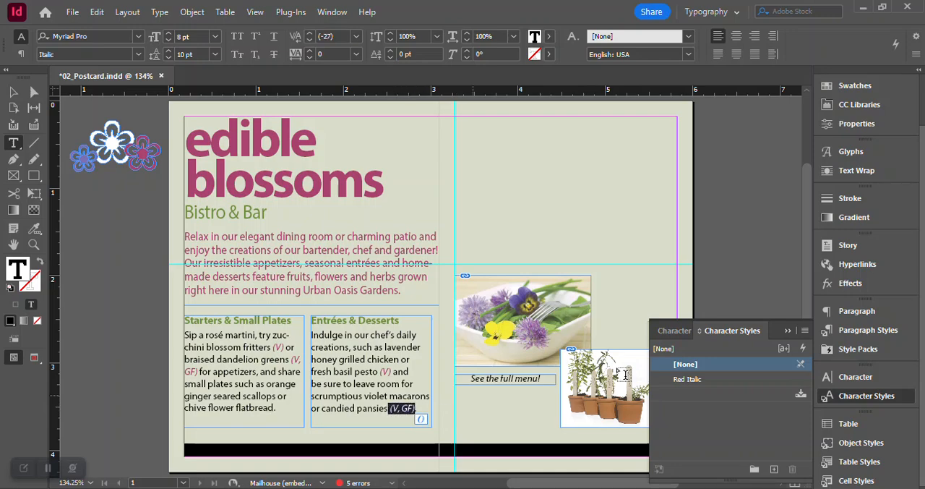
pyautogui.click(677, 381)
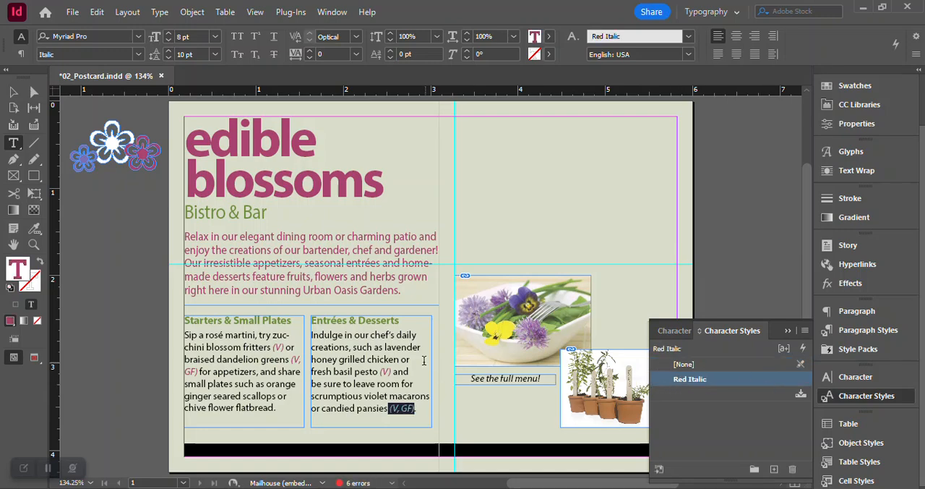
pyautogui.click(391, 348)
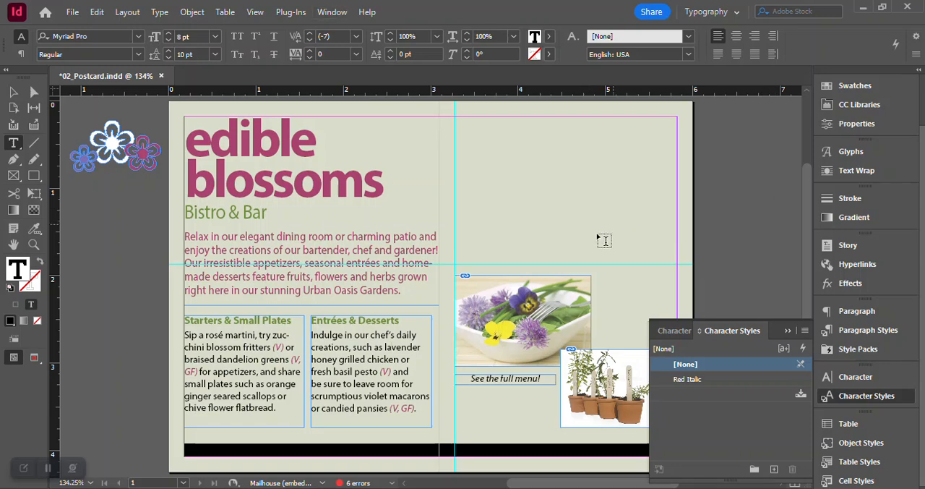
# - Select the pansy salad picture, move its floating task bar down over the black band and collapse the character styles list
pyautogui.click(13, 91)
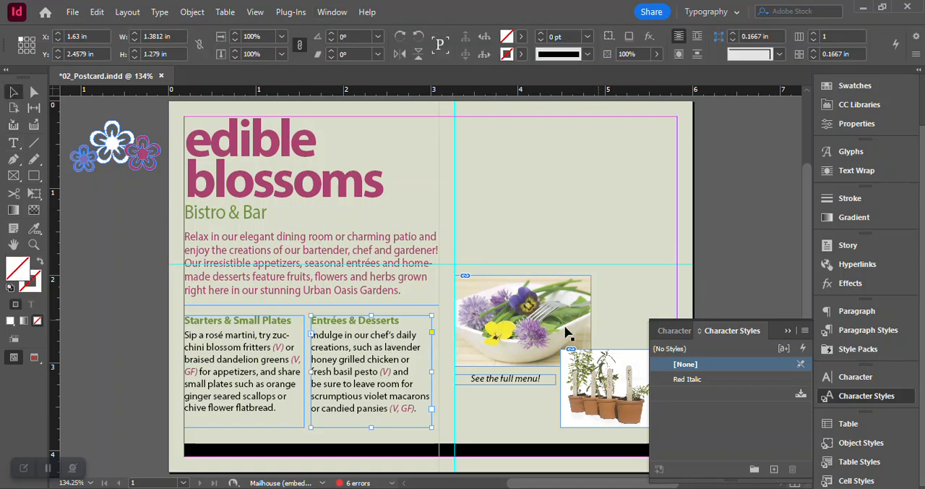
pyautogui.click(522, 343)
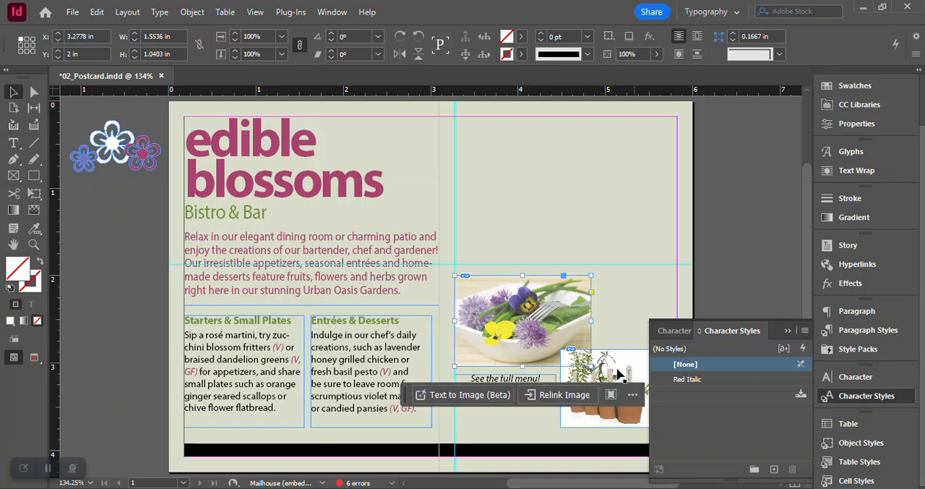
pyautogui.moveTo(410, 388); pyautogui.dragTo(295, 450)
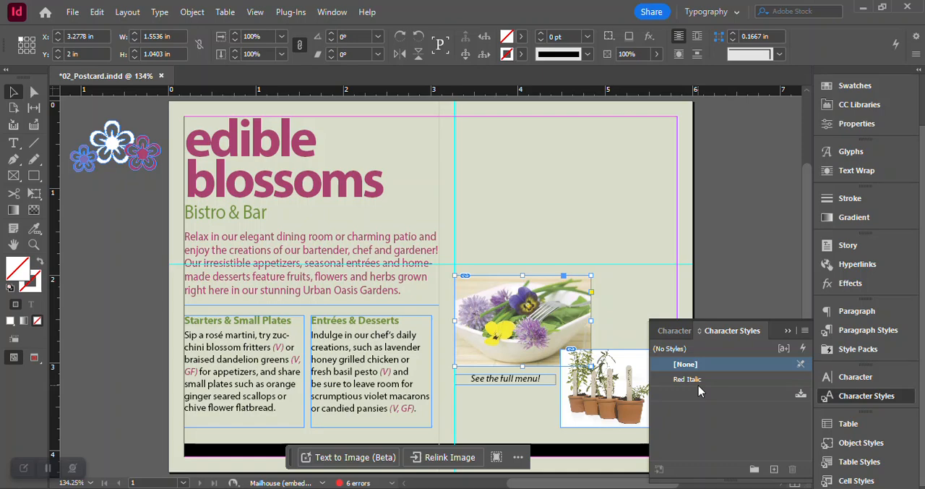
pyautogui.click(857, 399)
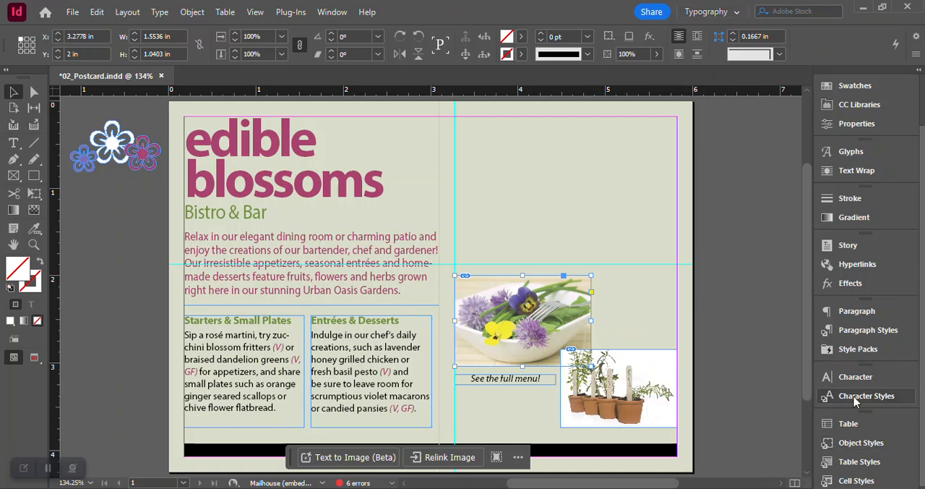
# - With nothing selected, place the DiningRoom image between the guides and margins above the salad picture, about 2.54 by 1.69 in
pyautogui.click(101, 230)
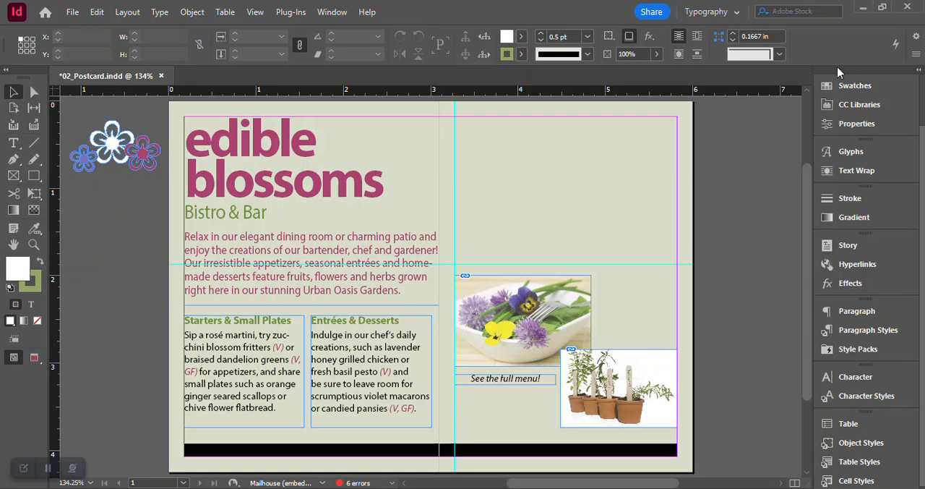
pyautogui.click(73, 11)
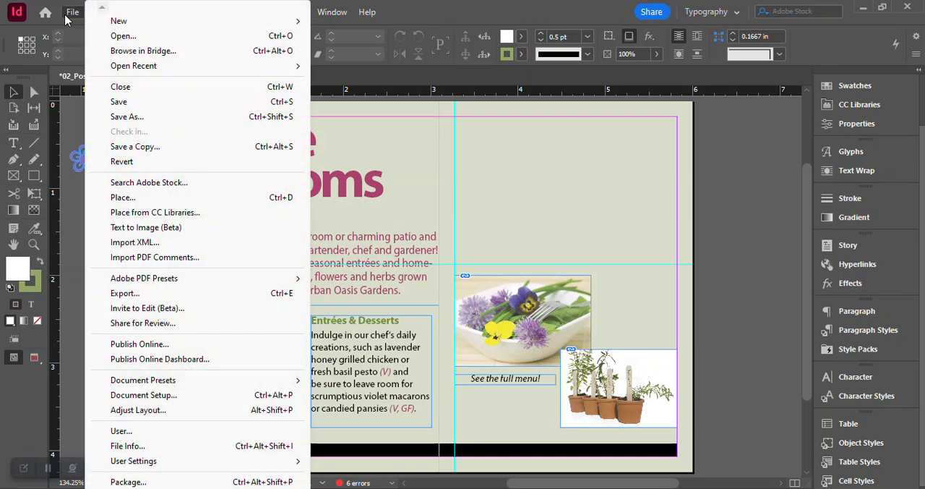
pyautogui.click(128, 197)
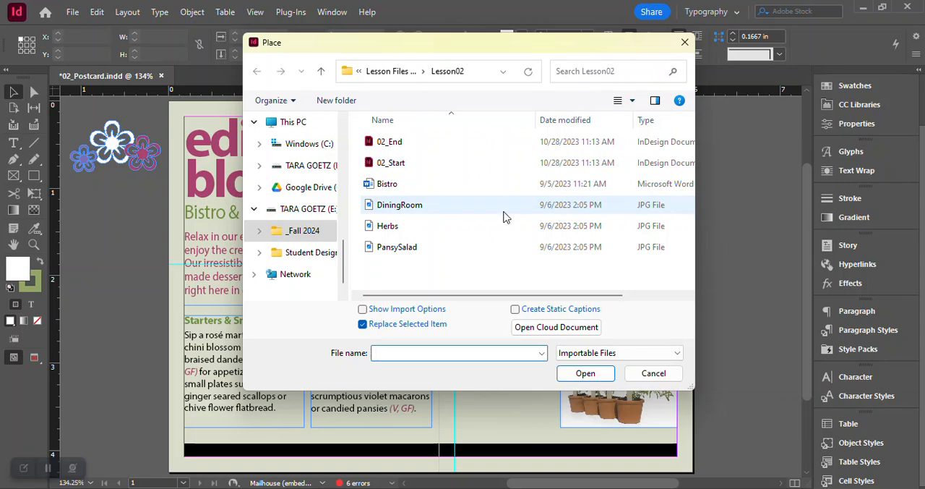
pyautogui.click(390, 208)
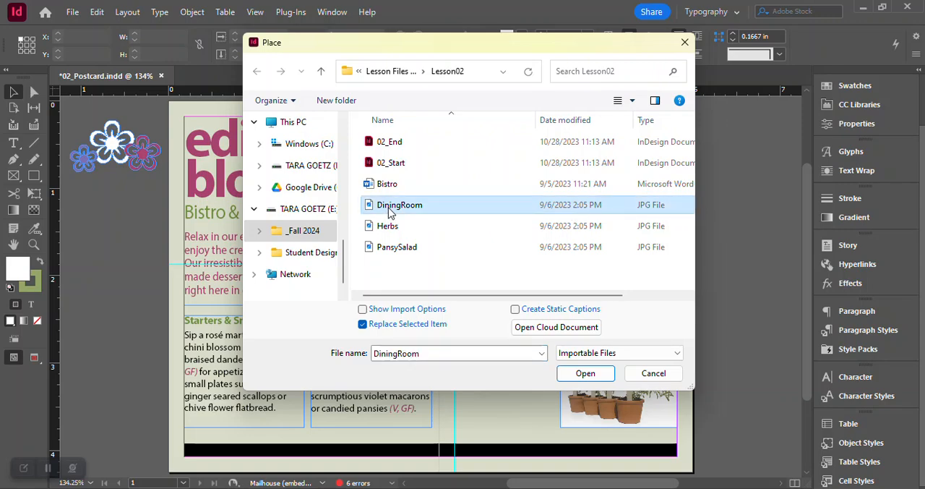
pyautogui.click(585, 373)
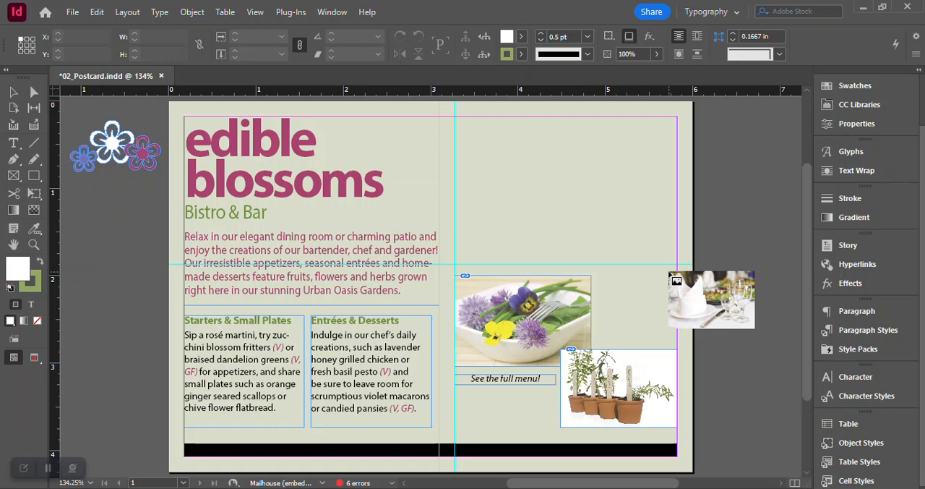
pyautogui.moveTo(671, 273)
pyautogui.mouseDown()
pyautogui.moveTo(464, 114)
pyautogui.moveTo(466, 231)
pyautogui.moveTo(490, 263)
pyautogui.mouseUp()
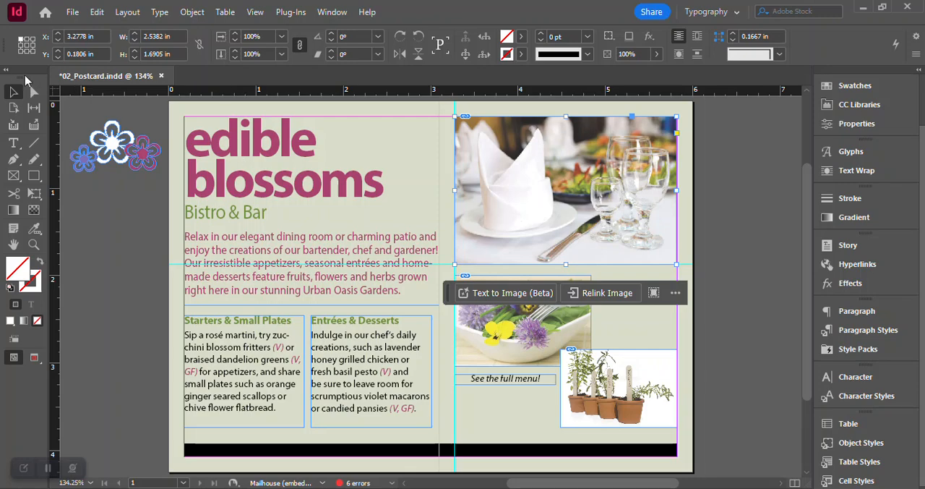
# - Try shifting the dining room picture slightly down inside its frame and nudging the whole frame up, and undo both moves
pyautogui.click(575, 200)
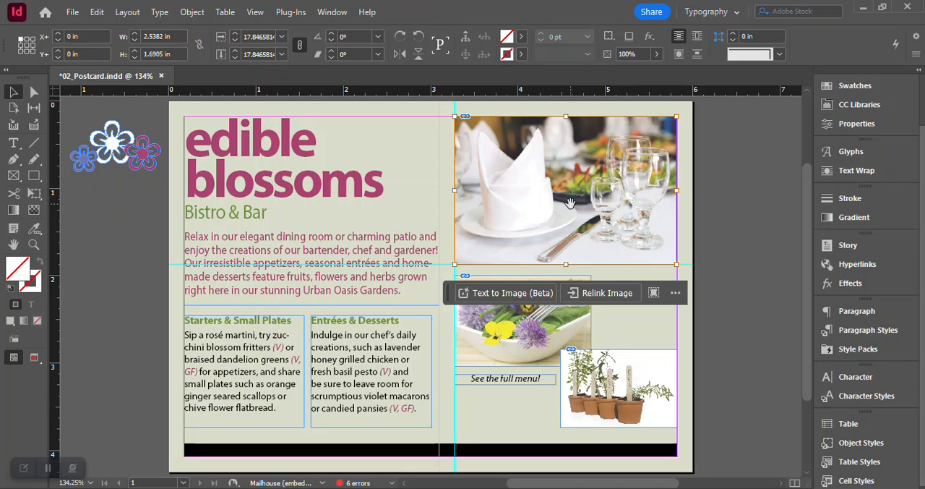
pyautogui.moveTo(570, 203); pyautogui.dragTo(574, 216)
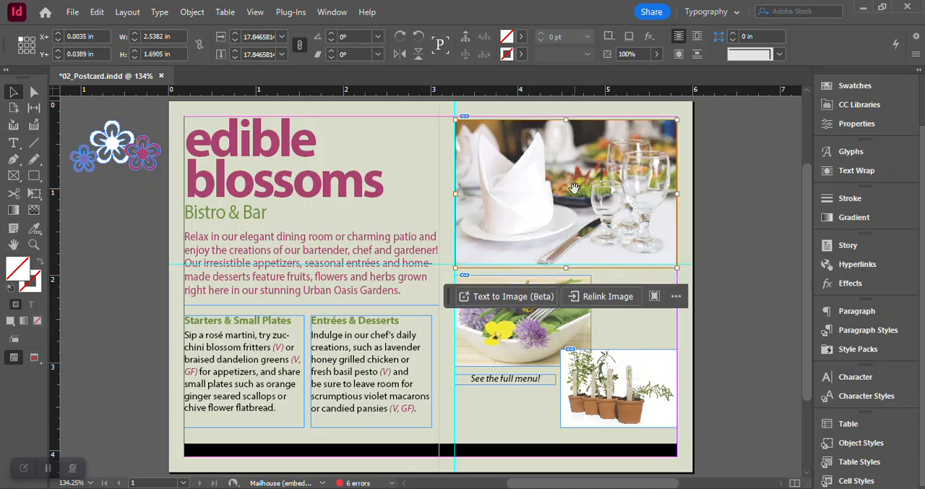
pyautogui.press('Escape')
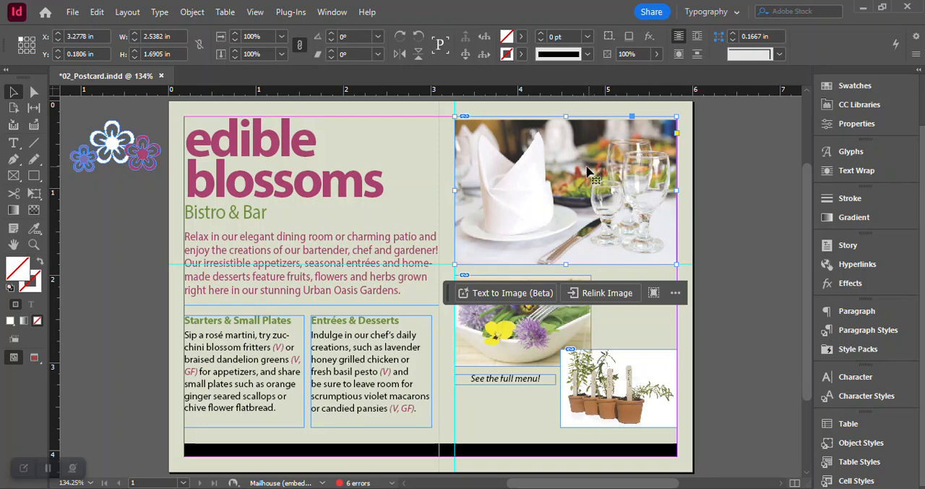
pyautogui.moveTo(578, 171); pyautogui.dragTo(580, 170)
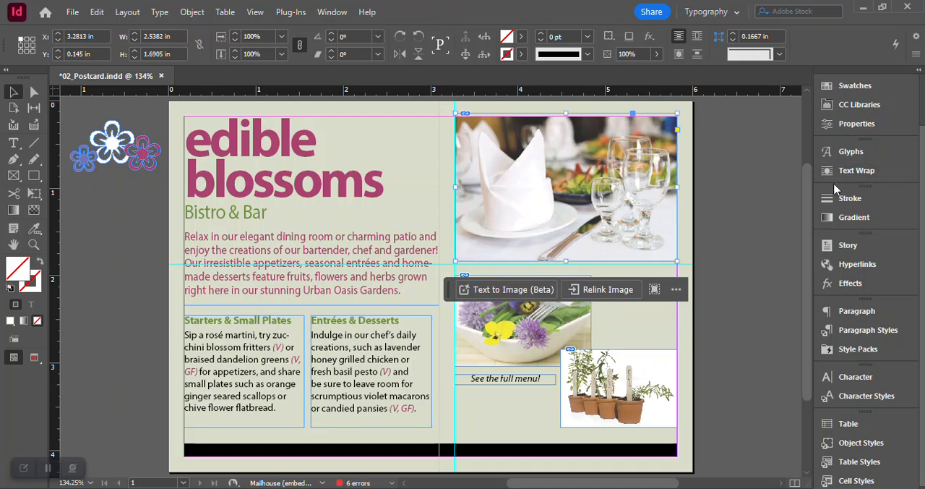
pyautogui.hotkey('ctrl', 'z')
pyautogui.hotkey('ctrl', 'z')
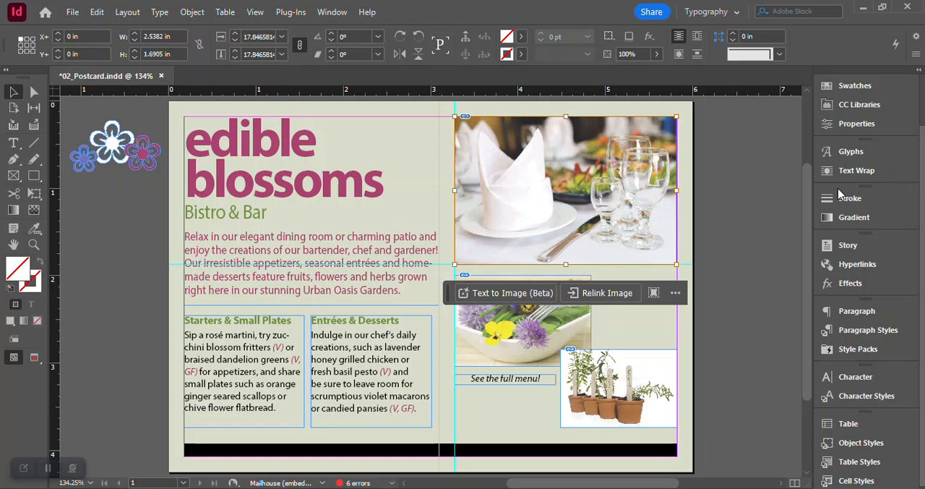
# - Save the postcard with the dining room picture placed
pyautogui.hotkey('ctrl', 's')
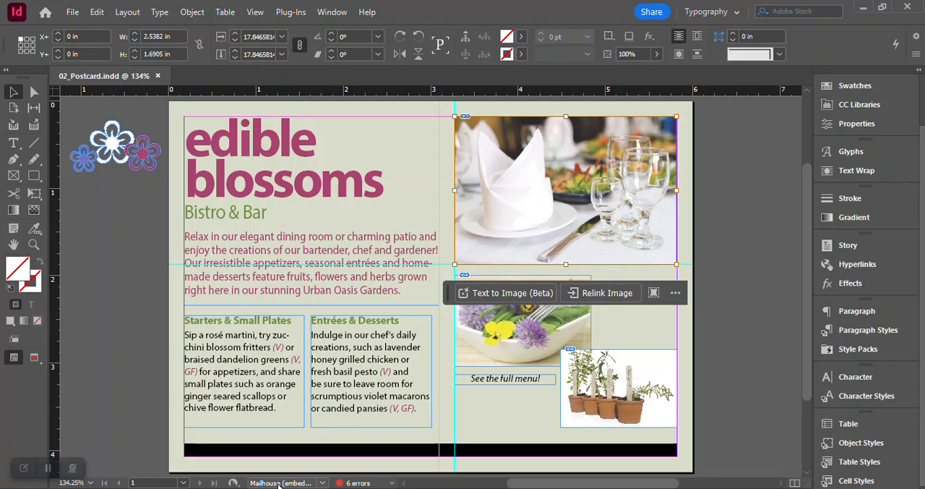
# - Open the Preflight report, check the available profiles and examine the first item listed under the "Color space not allowed" errors
pyautogui.click(392, 482)
pyautogui.click(431, 417)
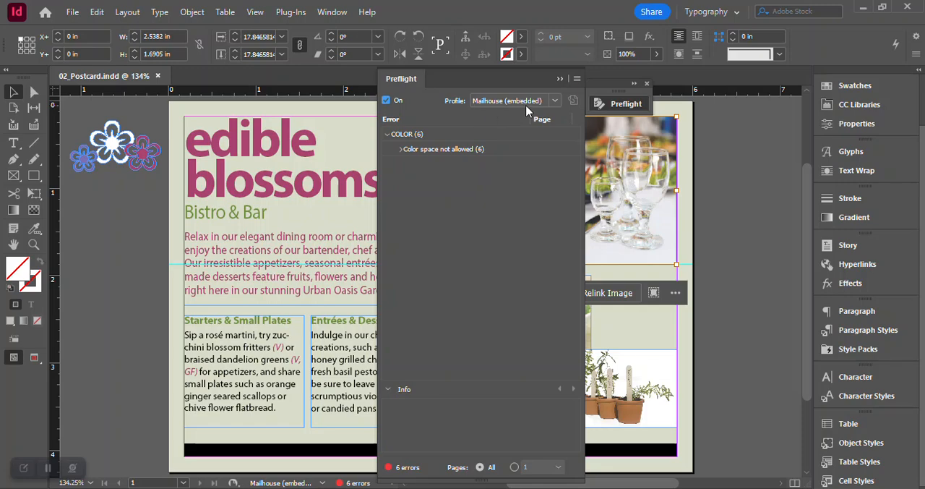
pyautogui.click(555, 102)
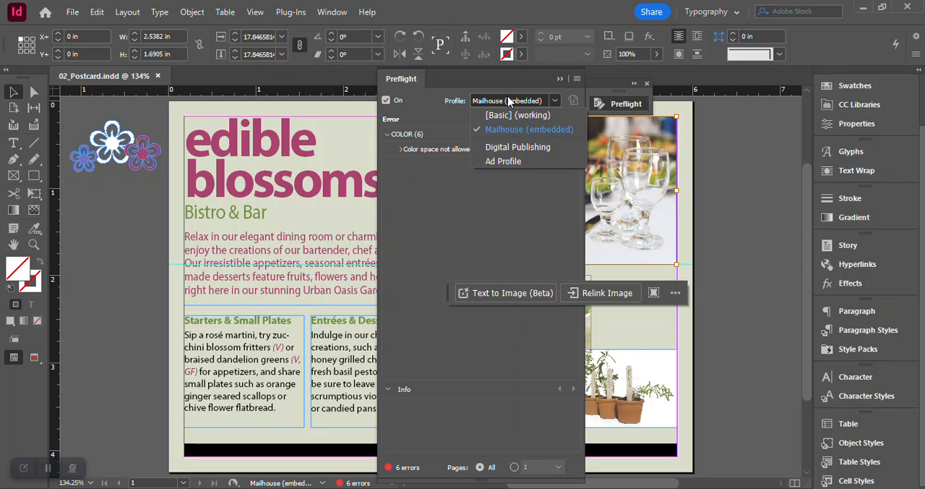
pyautogui.click(432, 175)
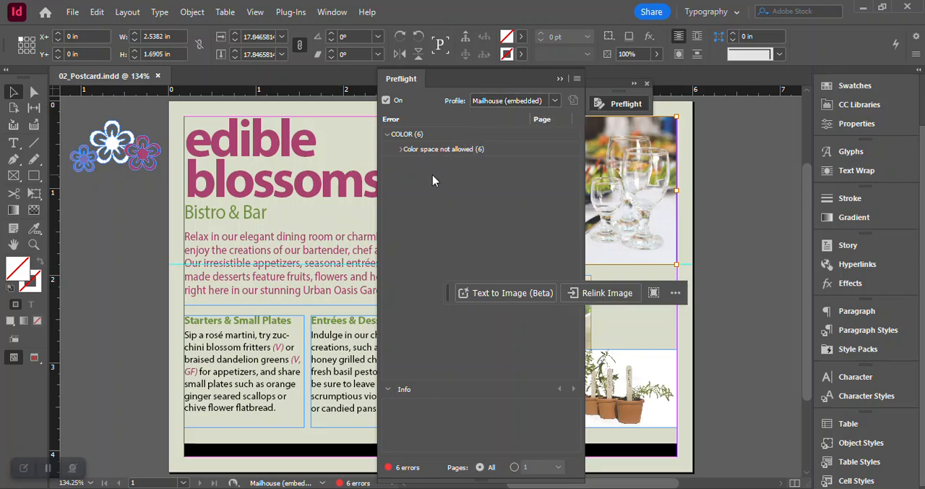
pyautogui.click(401, 149)
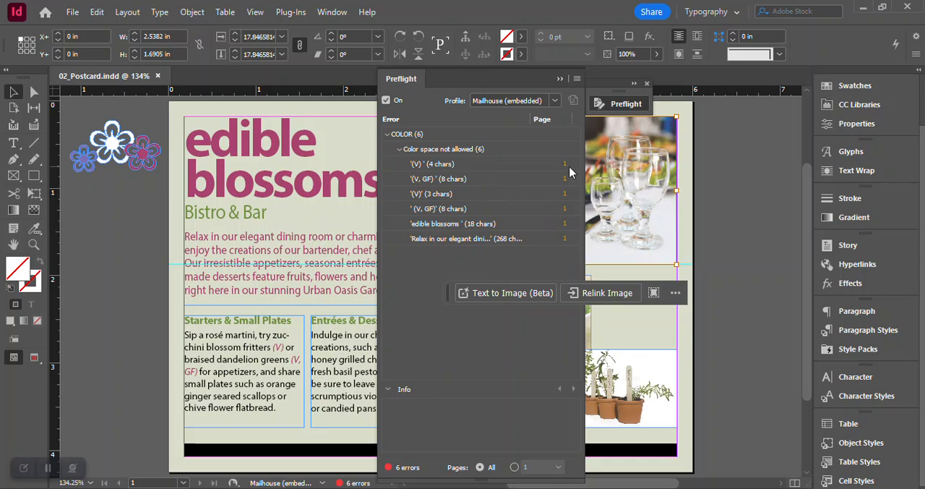
pyautogui.click(429, 164)
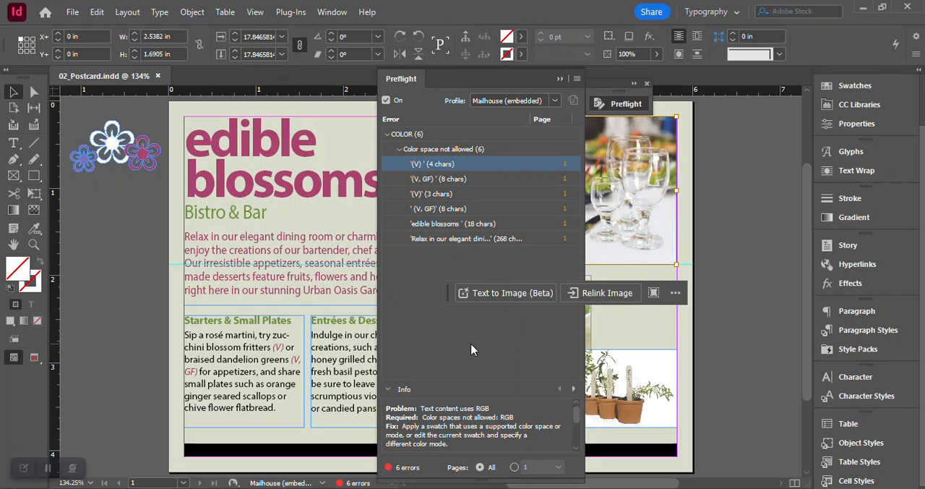
# - Select the first flagged (V) text in the Starters & Small Plates frame and display the document's color swatches
pyautogui.click(862, 88)
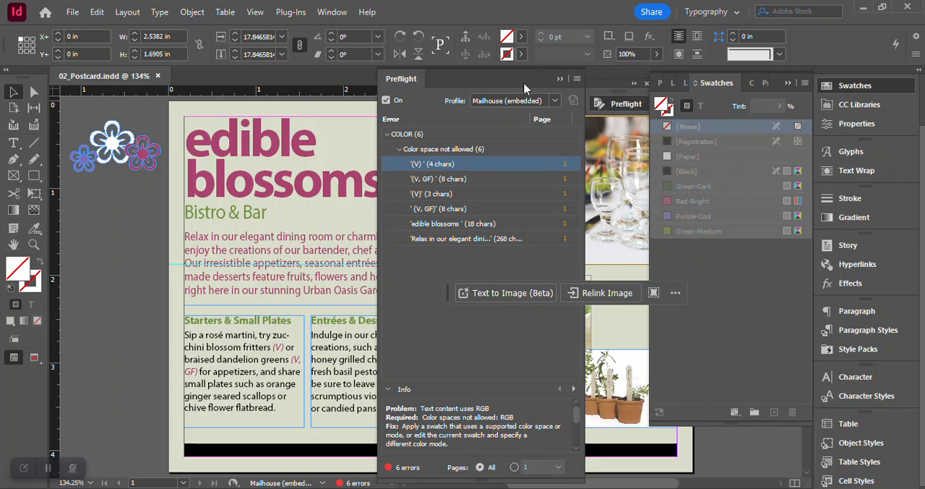
pyautogui.click(854, 86)
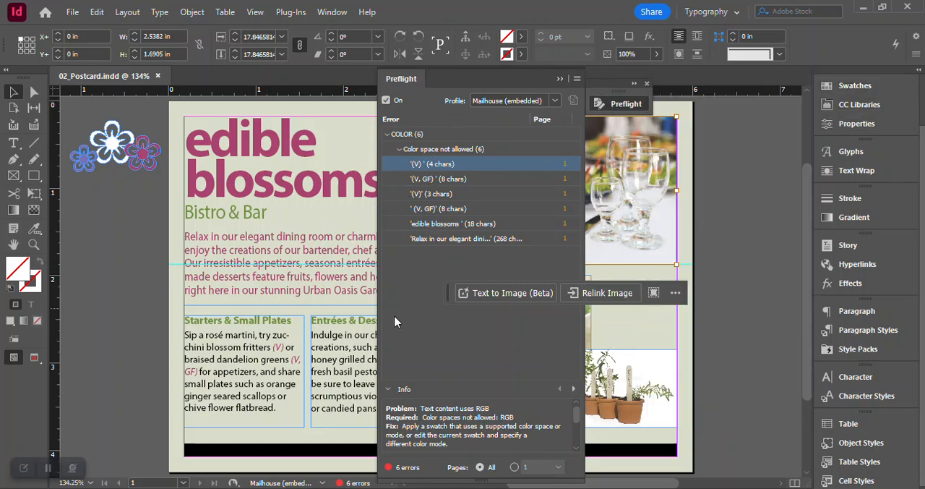
pyautogui.click(409, 332)
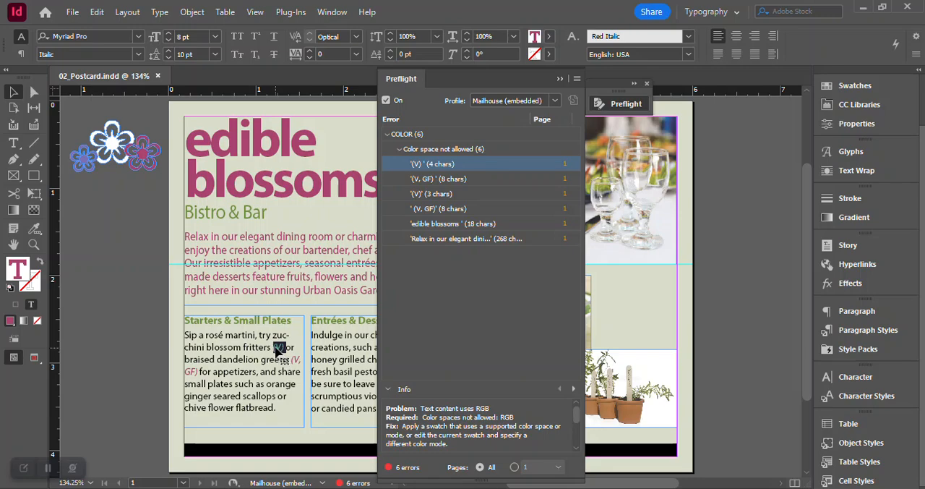
pyautogui.click(874, 87)
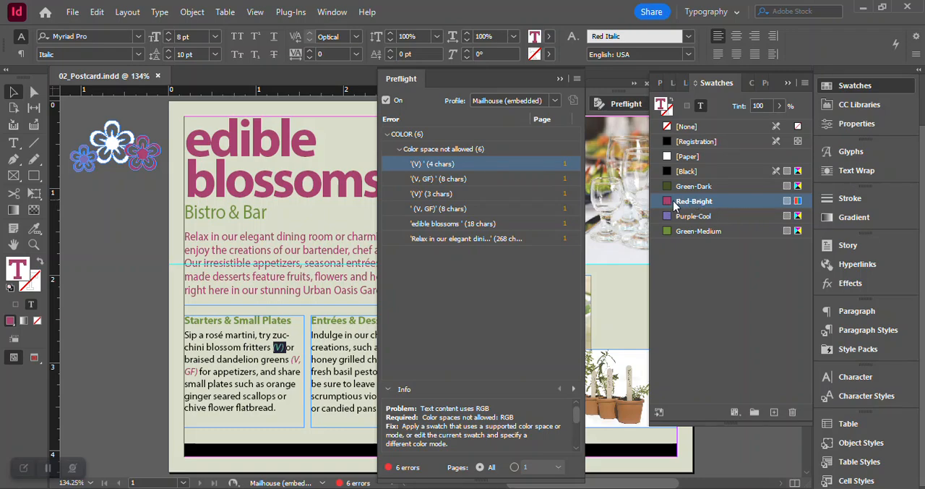
pyautogui.moveTo(681, 208)
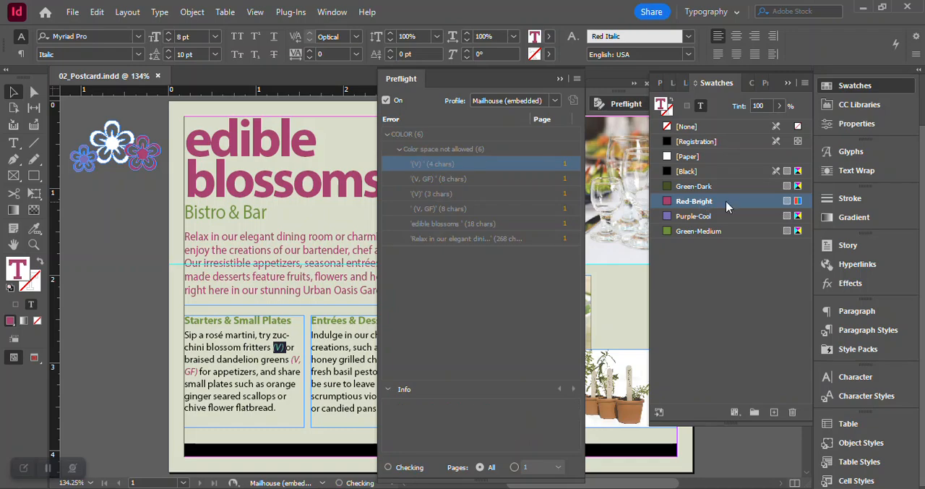
# - Set the Red-Bright swatch's color mode to CMYK with the preview turned on
pyautogui.doubleClick(727, 200)
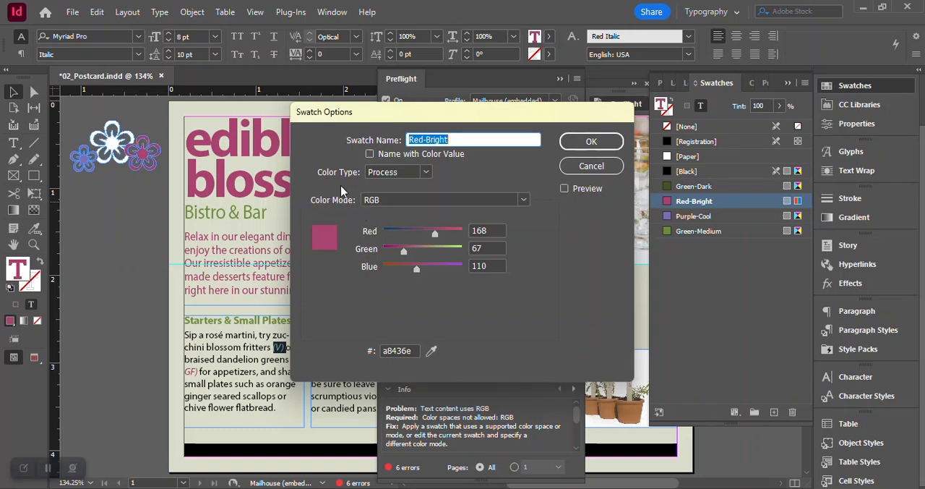
pyautogui.click(525, 201)
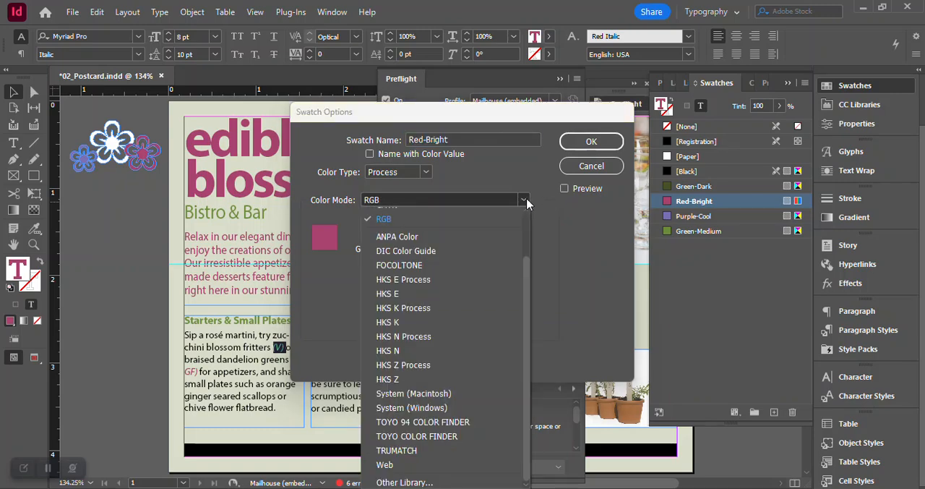
pyautogui.scroll(3, 528, 224)
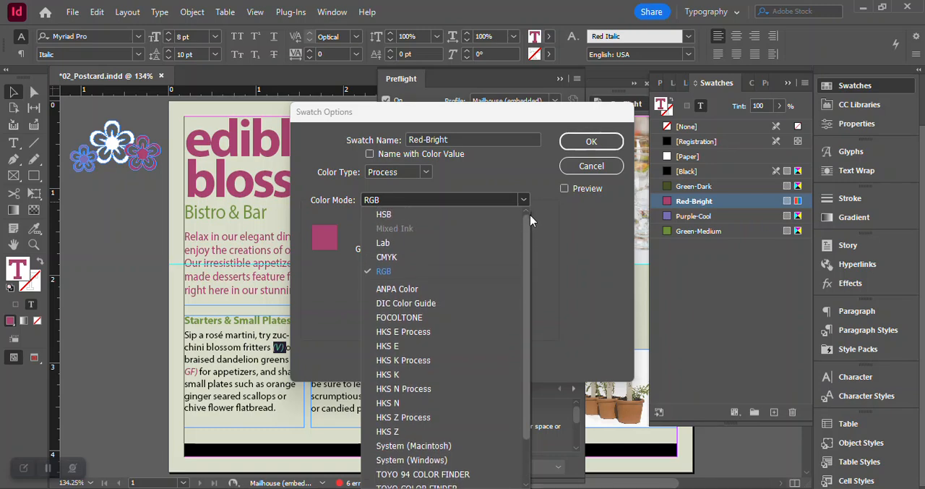
pyautogui.click(439, 258)
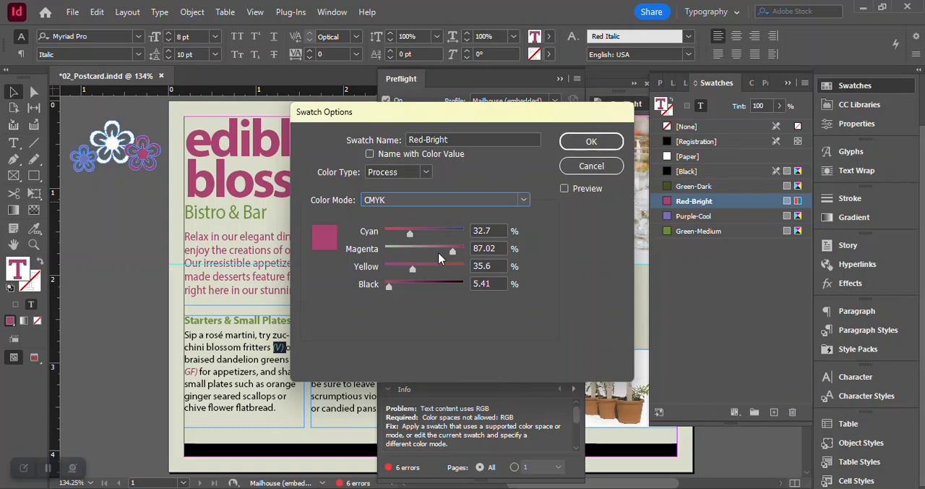
pyautogui.click(565, 188)
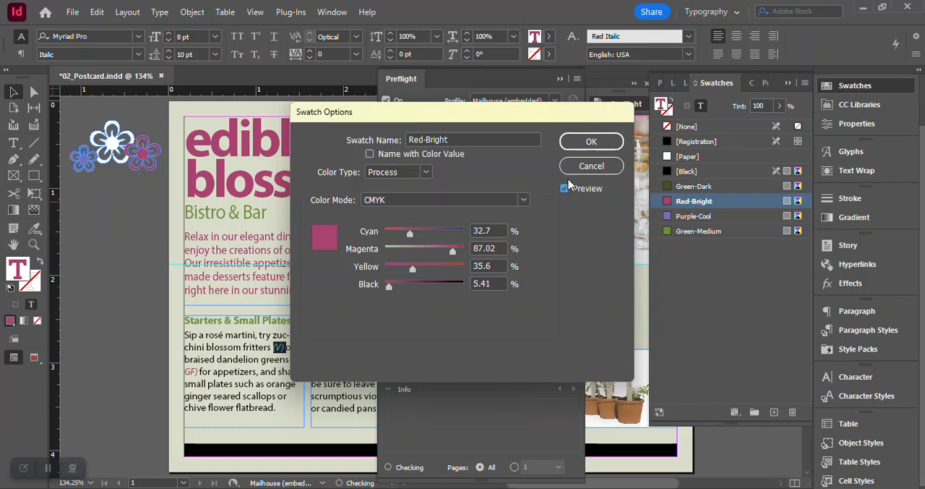
pyautogui.click(598, 140)
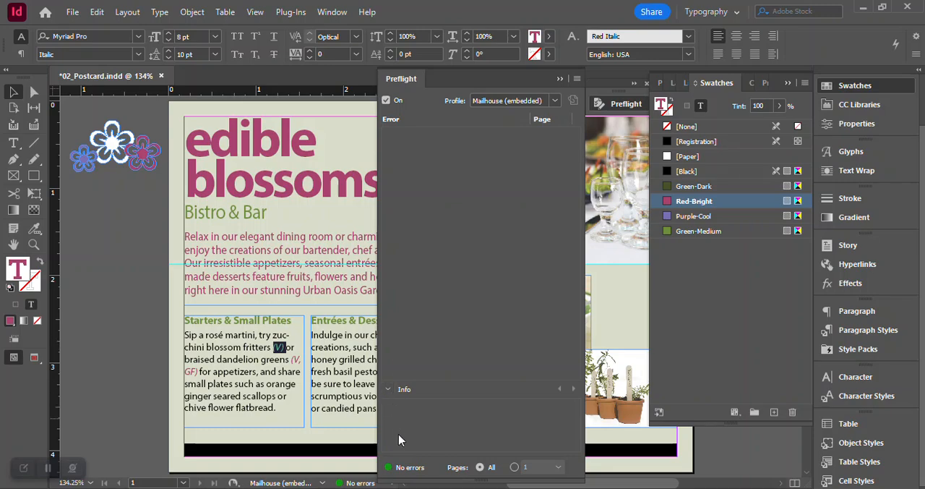
# - Collapse the Preflight report and save the postcard with the converted Red-Bright swatch
pyautogui.click(560, 80)
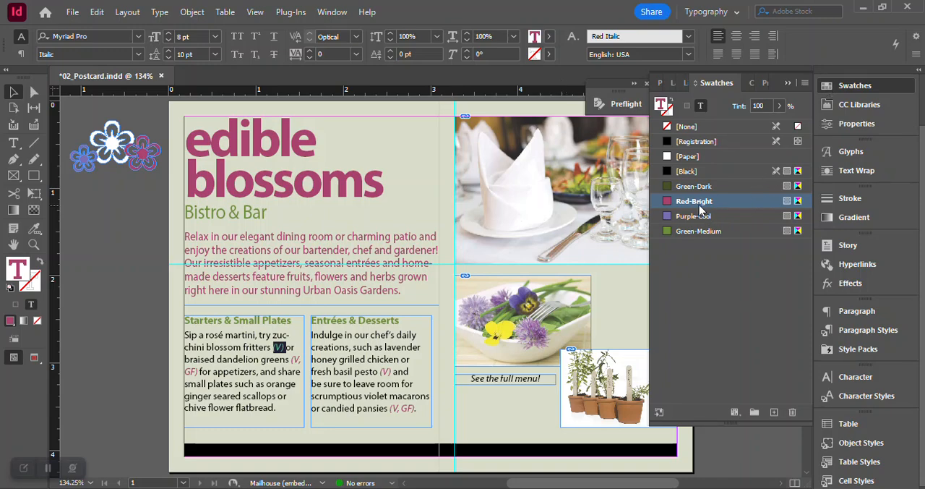
pyautogui.moveTo(700, 209)
pyautogui.hotkey('ctrl', 's')
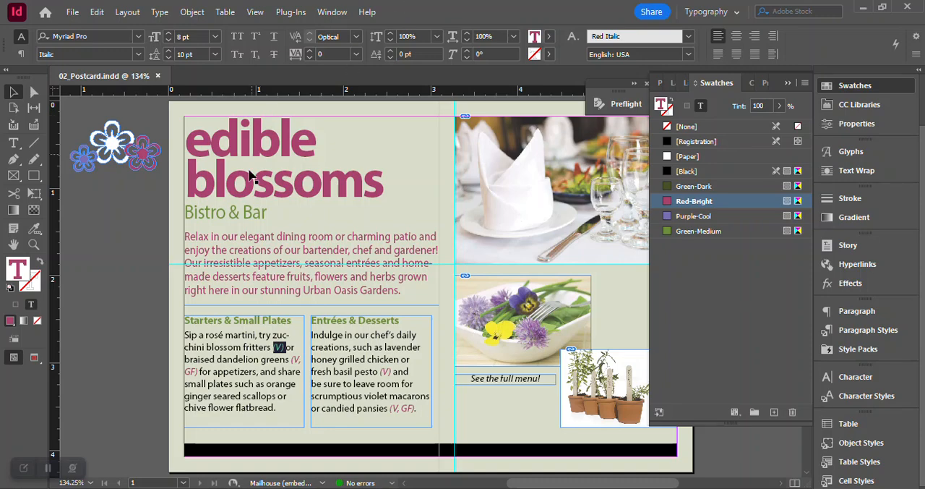
# - View the postcard in Bleed mode and in Presentation mode, and return to the normal view with guides and frames
pyautogui.click(34, 357)
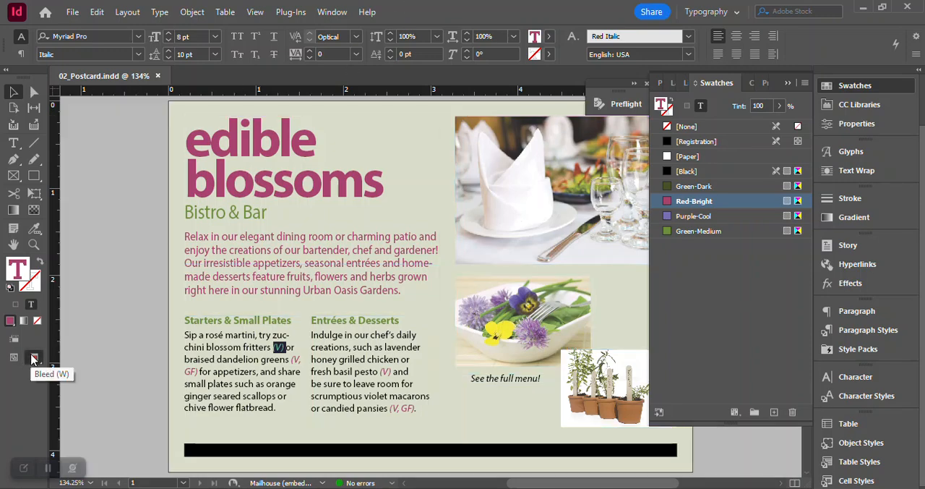
pyautogui.click(33, 358)
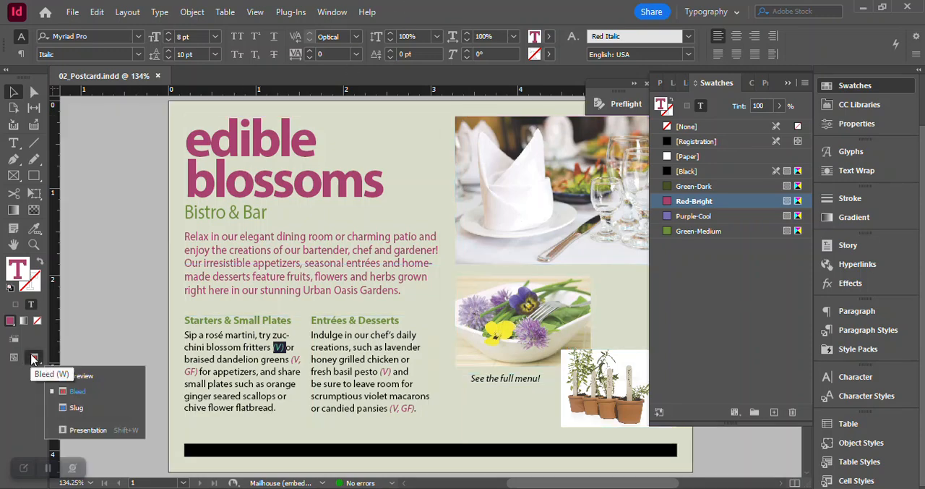
pyautogui.click(100, 430)
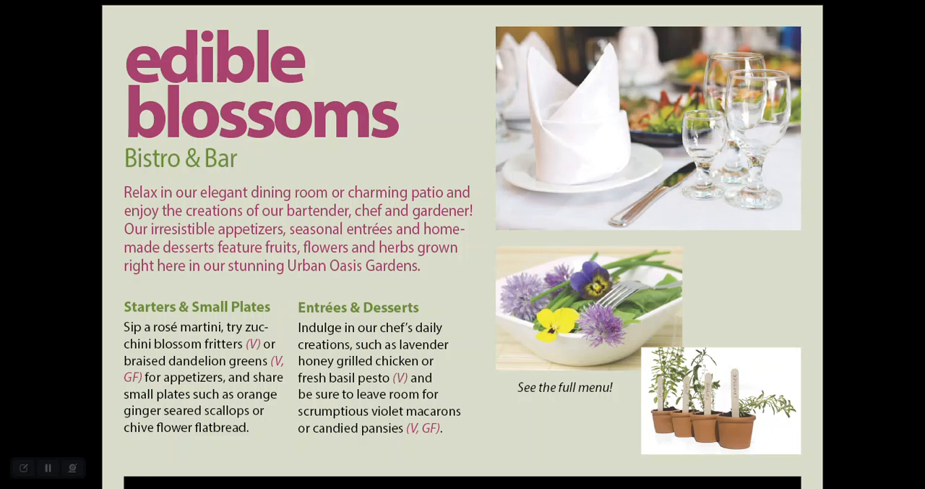
pyautogui.press('Escape')
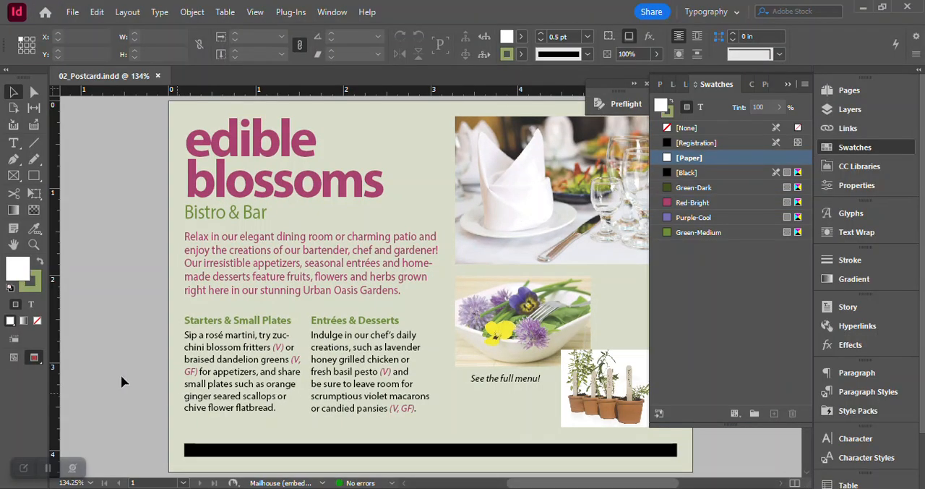
pyautogui.click(12, 359)
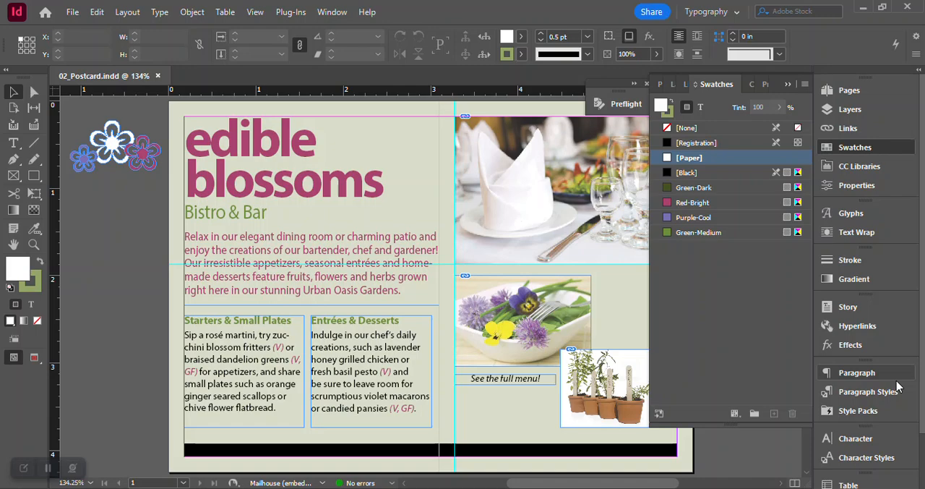
# - Collapse the swatches, open 02_End from the Lesson02 folder with its modified links updated, and close the floating Preflight group
pyautogui.click(847, 148)
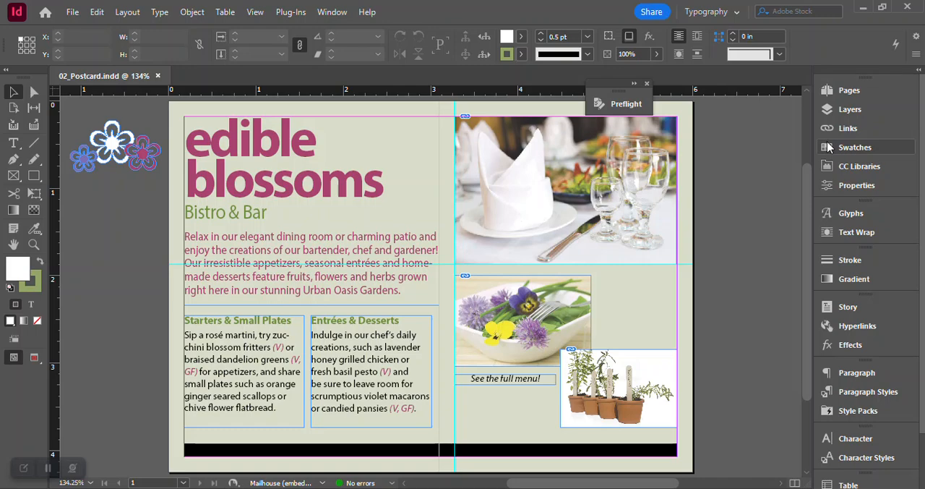
pyautogui.click(72, 11)
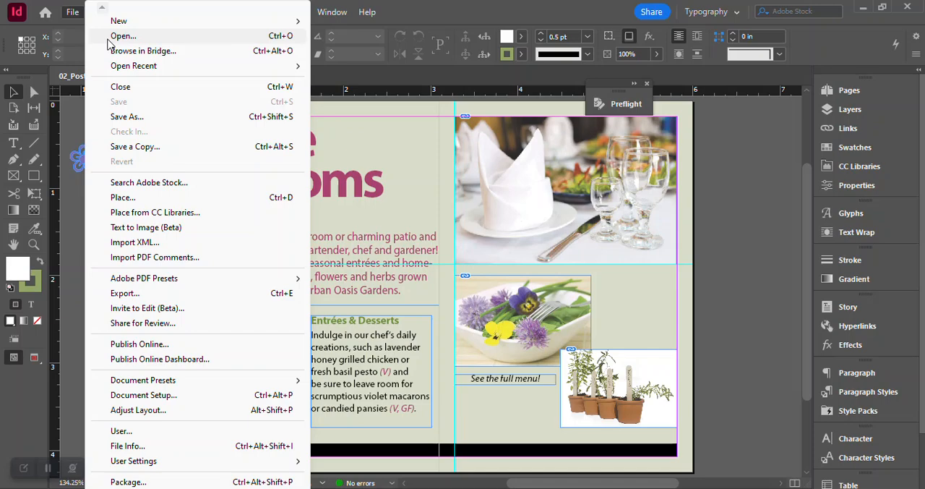
pyautogui.press('Escape')
pyautogui.hotkey('ctrl', 'o')
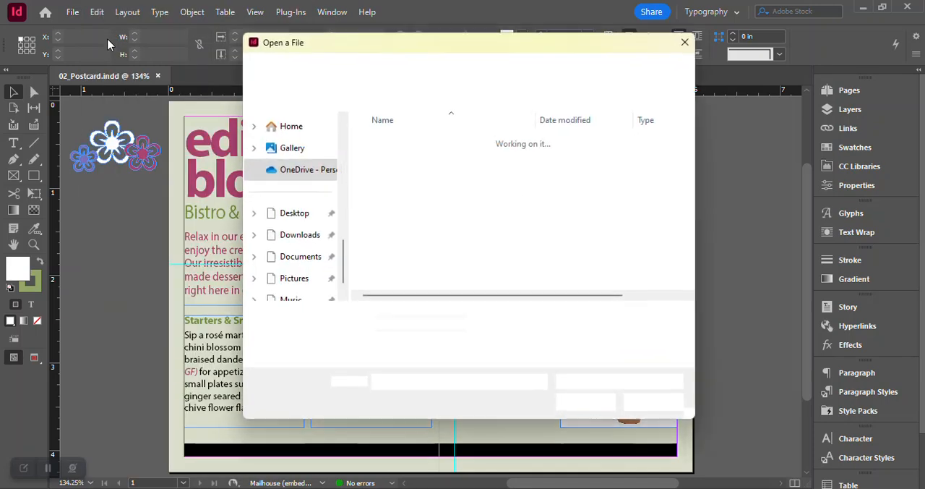
pyautogui.click(389, 150)
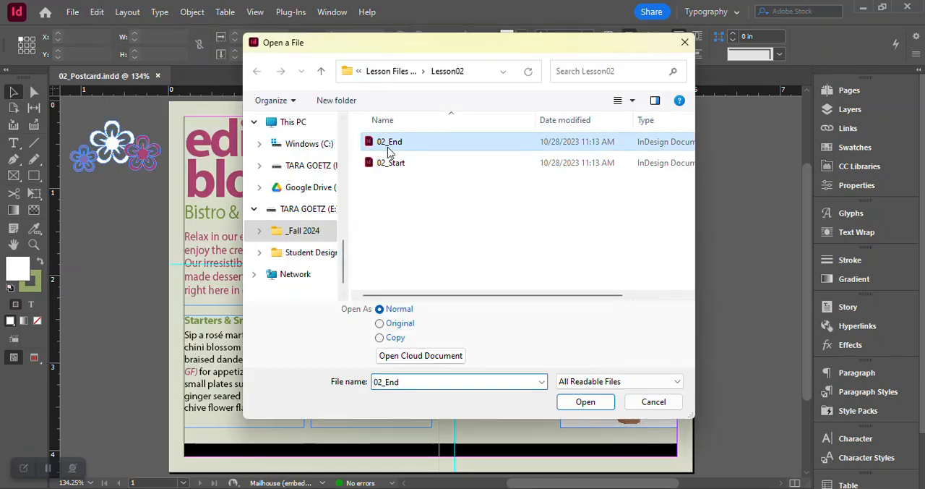
pyautogui.click(582, 400)
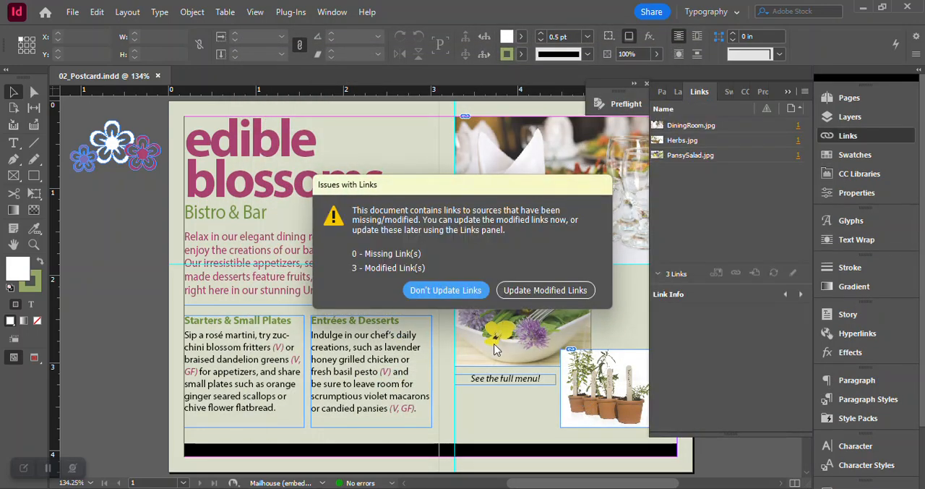
pyautogui.click(542, 292)
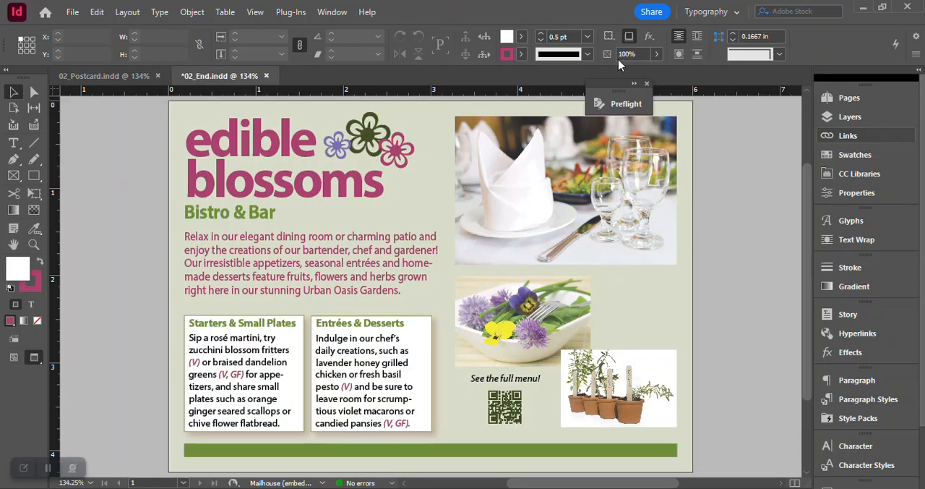
pyautogui.click(646, 84)
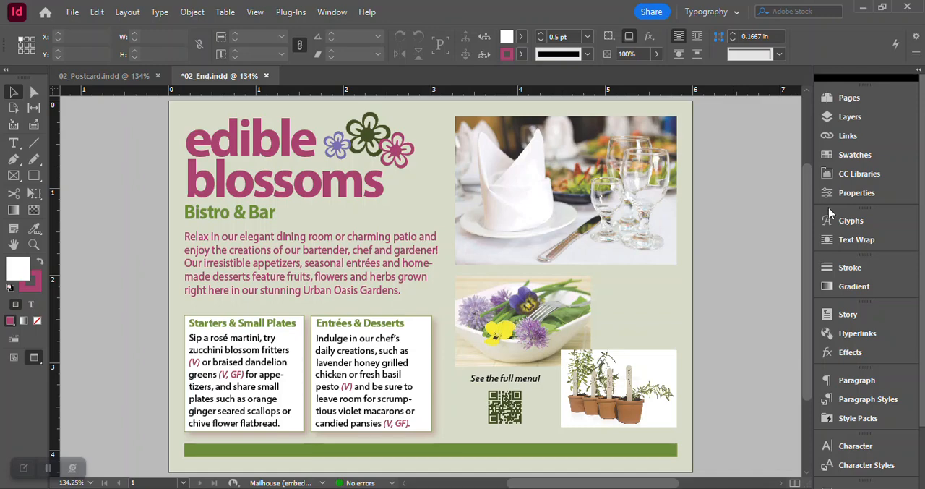
# - Switch back to 02_Postcard and select the Starters & Small Plates and Entrées & Desserts frames in turn to compare them with 02_End
pyautogui.click(135, 78)
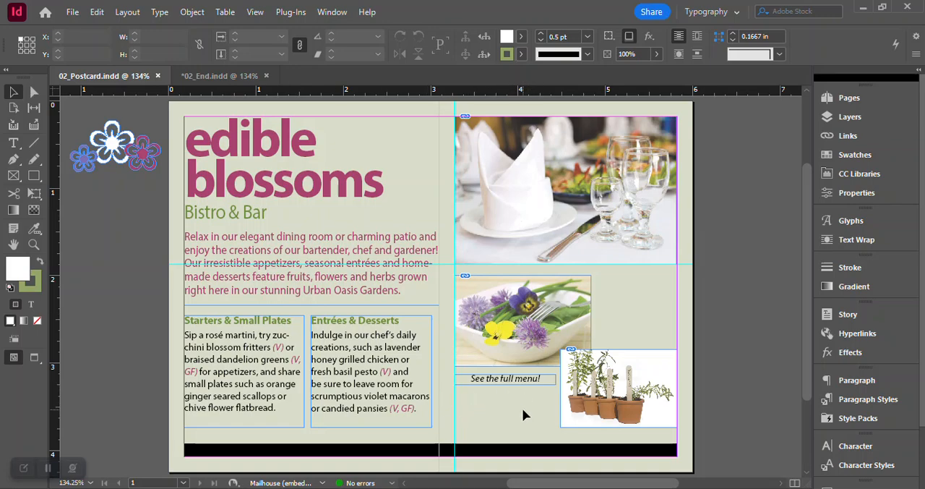
pyautogui.click(264, 361)
pyautogui.click(354, 349)
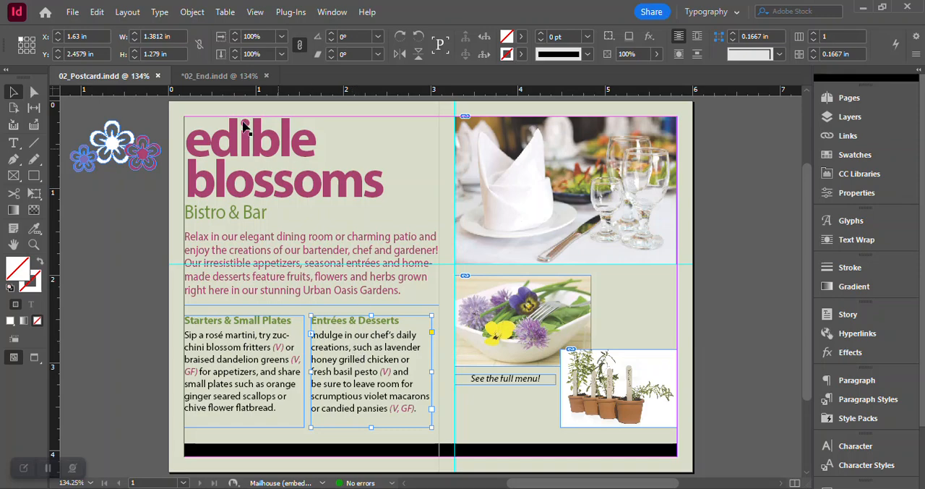
# - In 02_End, examine the color swatches and the fill and stroke of the Entrées & Desserts text frame, and hide the swatches again
pyautogui.click(223, 77)
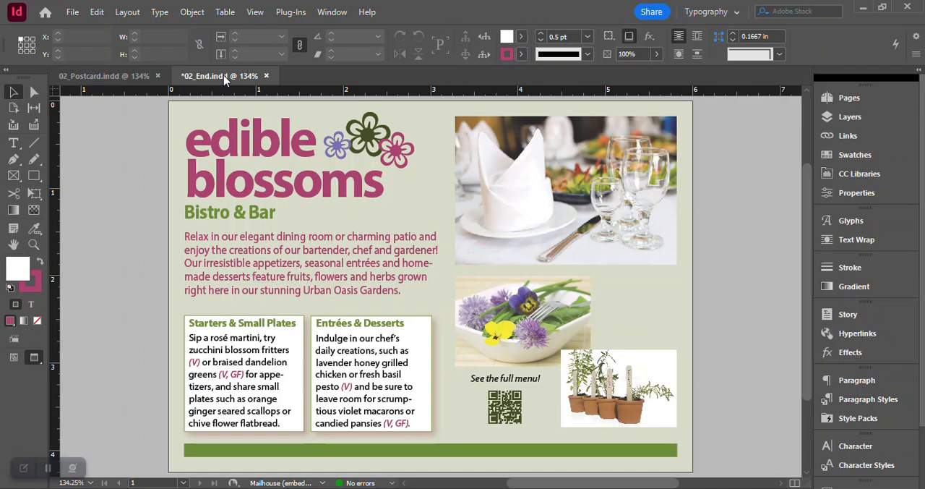
pyautogui.click(860, 156)
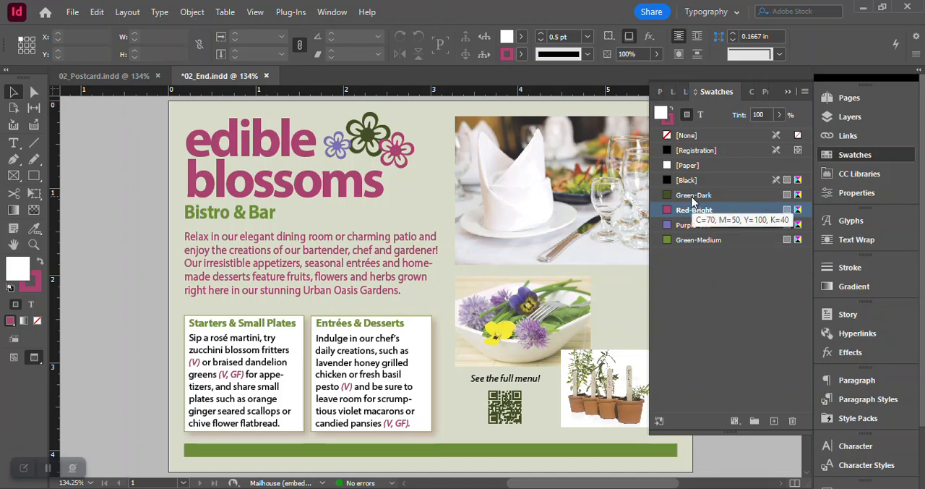
pyautogui.click(419, 381)
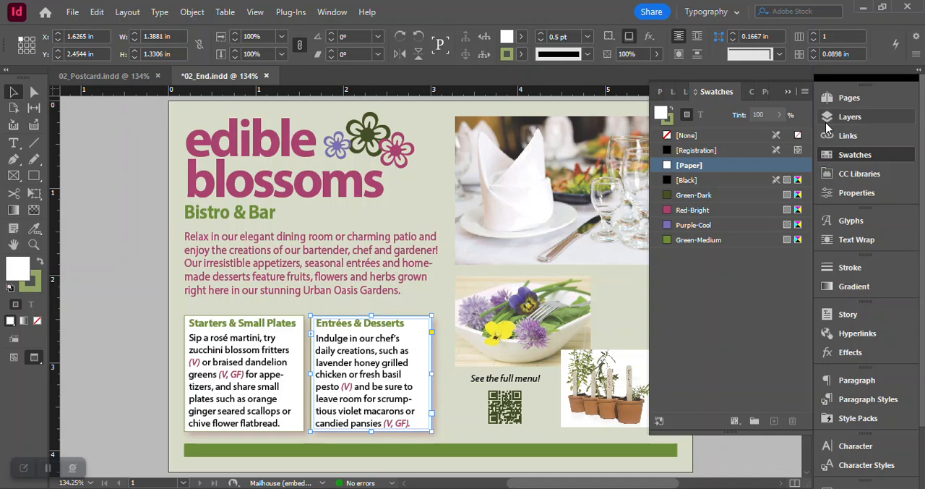
pyautogui.click(861, 157)
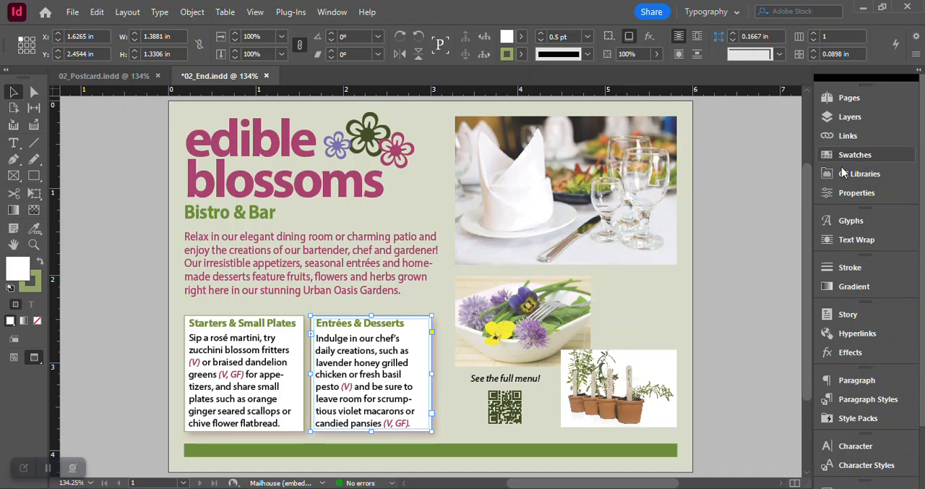